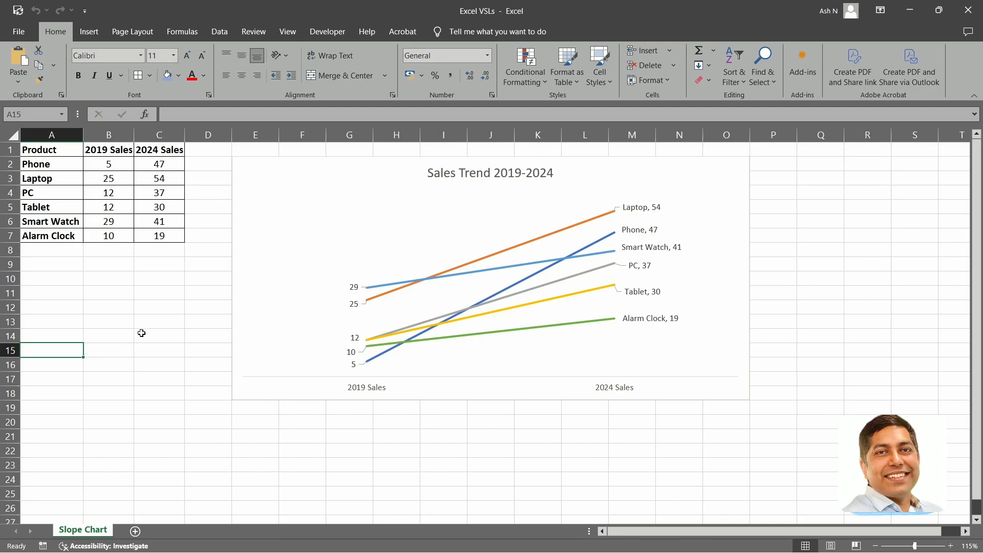
- Examine the 2019 and 2024 sales figures for each product in the table
{"action": "left_click", "coordinate": [122, 150]}
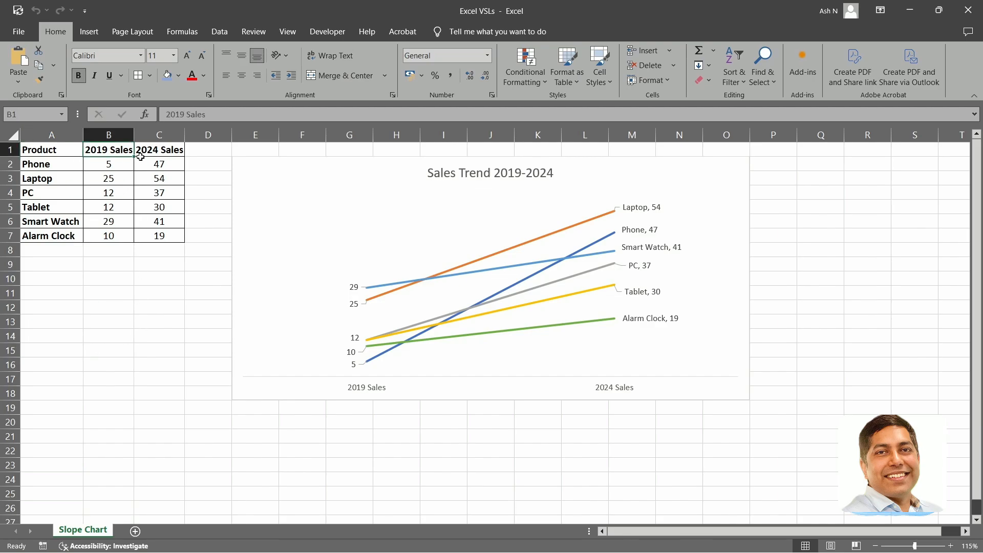
{"action": "left_click", "coordinate": [154, 150]}
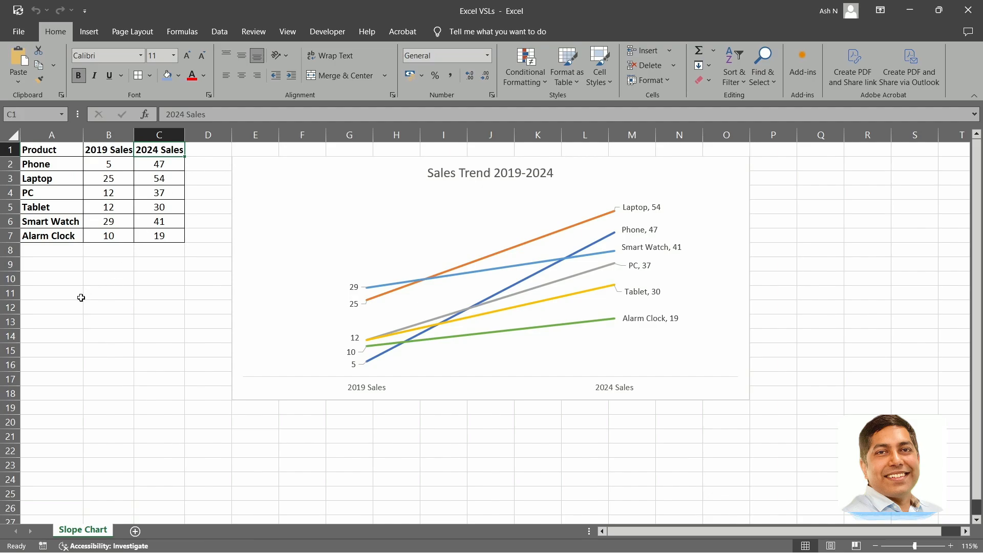
{"action": "left_click", "coordinate": [66, 314]}
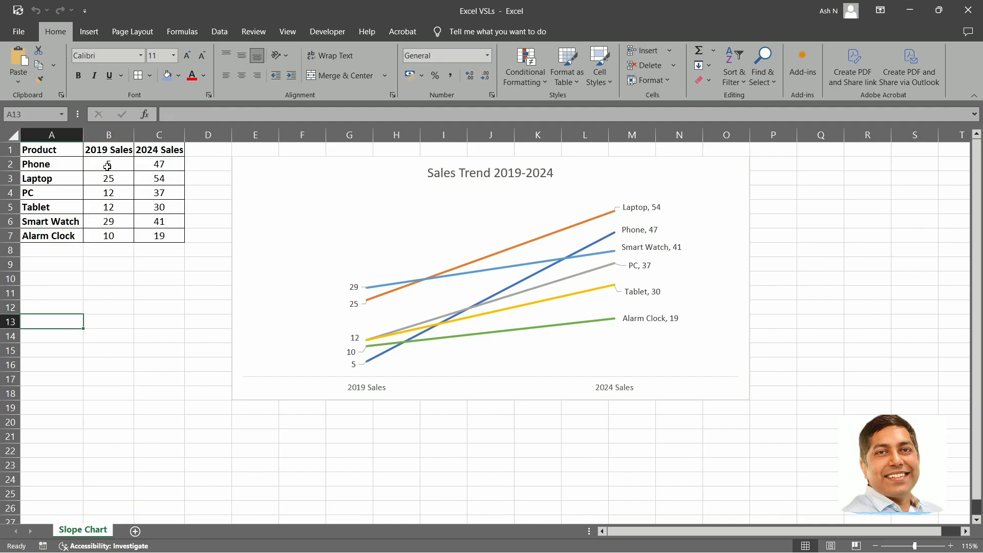
{"action": "left_click_drag", "start_coordinate": [107, 167], "coordinate": [109, 235]}
{"action": "left_click_drag", "start_coordinate": [154, 165], "coordinate": [168, 236]}
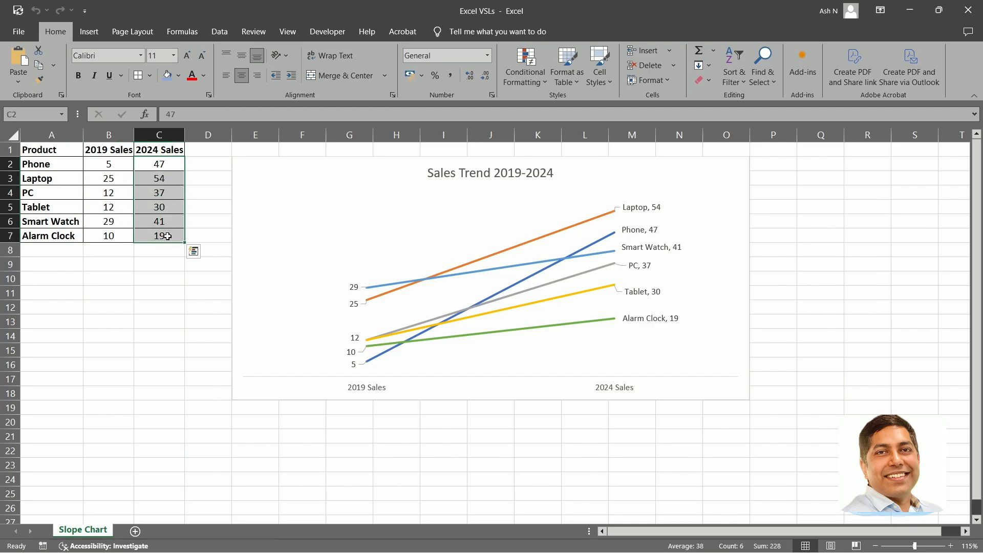
{"action": "left_click", "coordinate": [70, 289]}
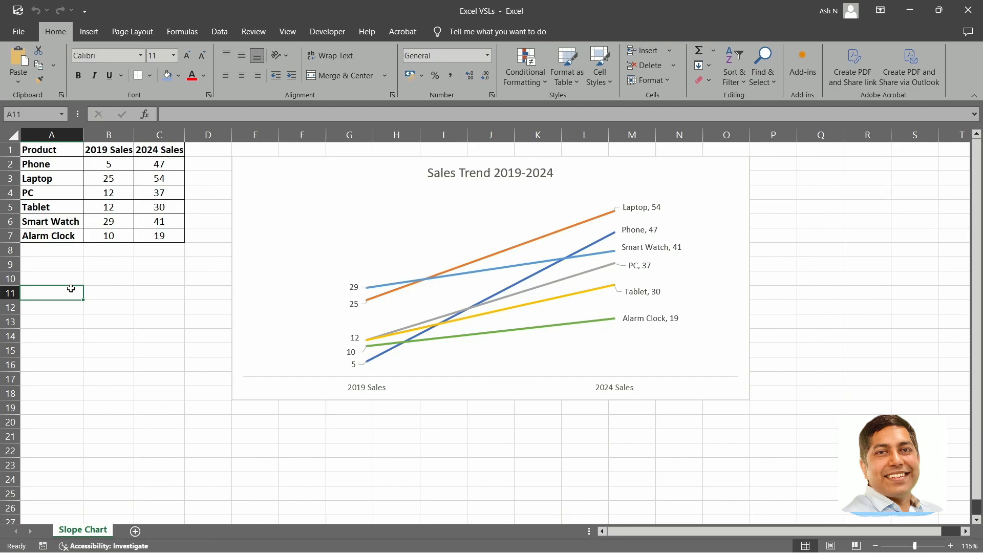
{"action": "left_click", "coordinate": [119, 168]}
{"action": "left_click", "coordinate": [168, 168]}
{"action": "left_click", "coordinate": [112, 182]}
{"action": "left_click", "coordinate": [172, 181]}
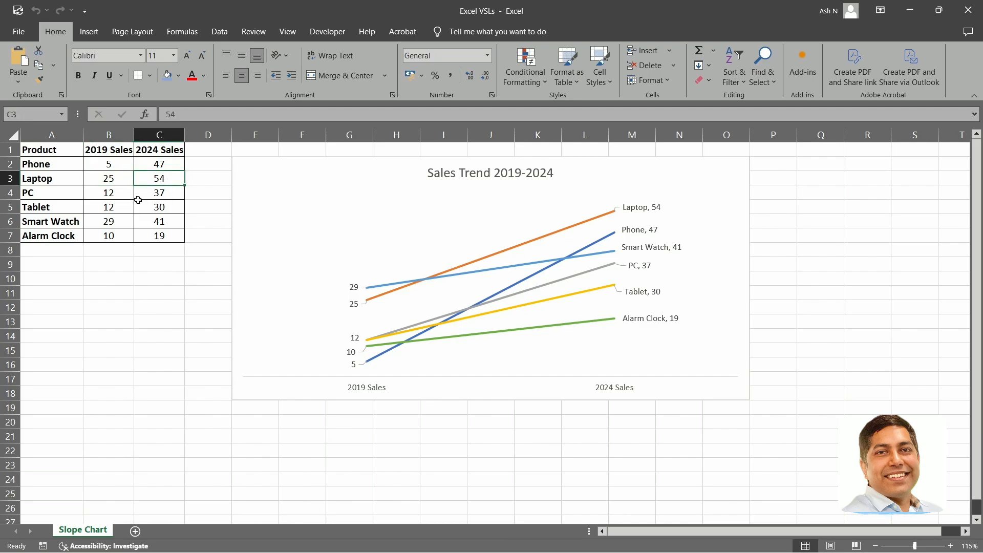
{"action": "left_click", "coordinate": [125, 193]}
{"action": "left_click", "coordinate": [164, 193]}
{"action": "left_click_drag", "start_coordinate": [95, 207], "coordinate": [212, 266]}
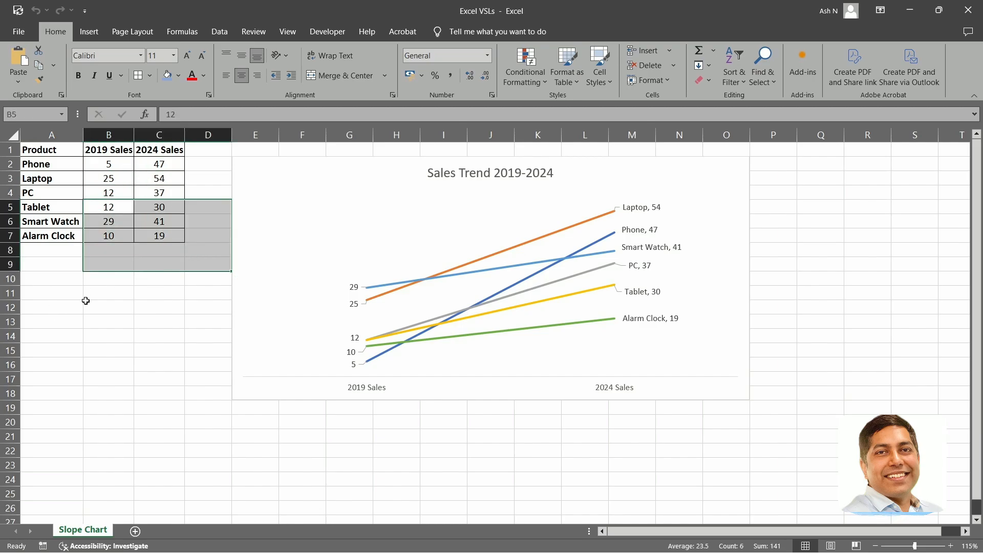
{"action": "left_click", "coordinate": [48, 303]}
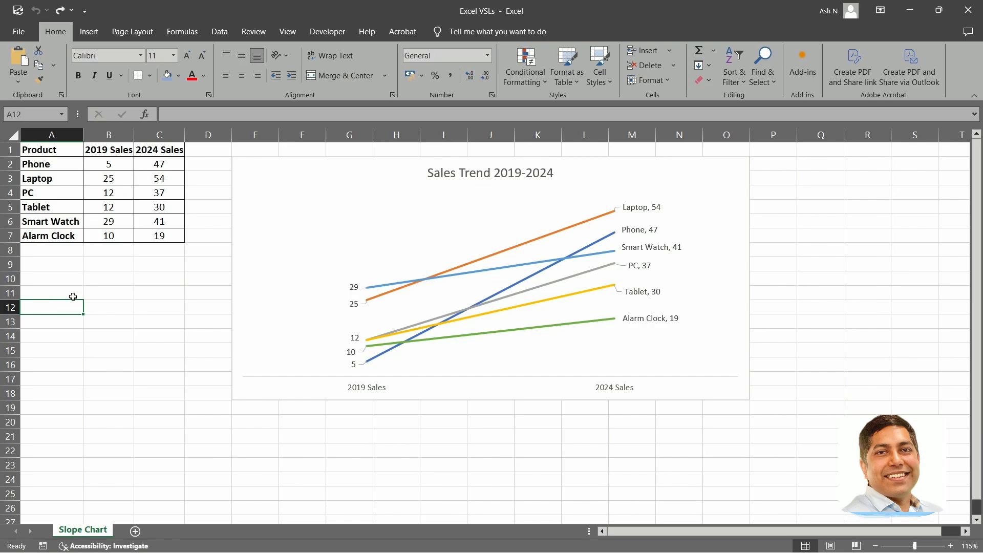
- Insert a basic 2-D line chart from the whole product sales table in A1:C7
{"action": "left_click", "coordinate": [60, 153]}
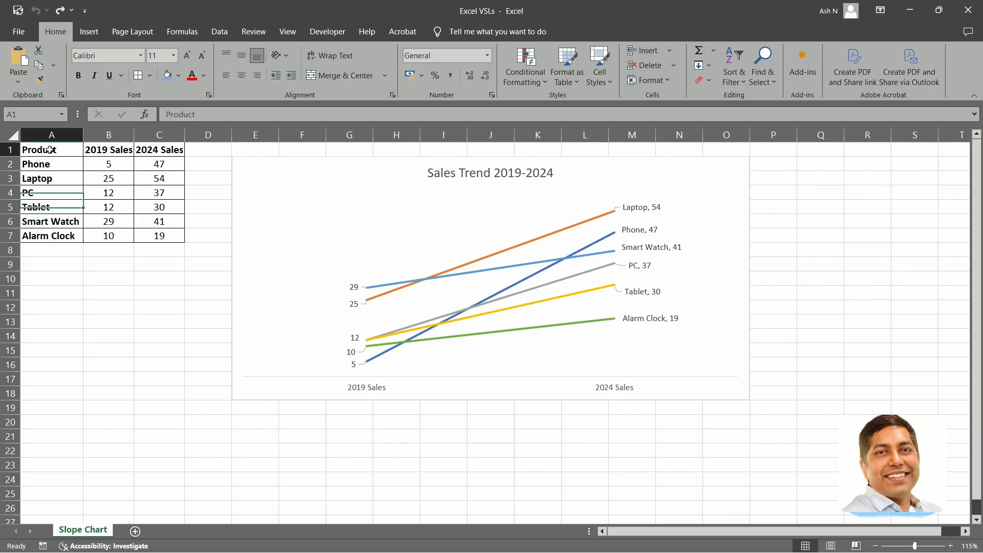
{"action": "key", "text": "ctrl+a"}
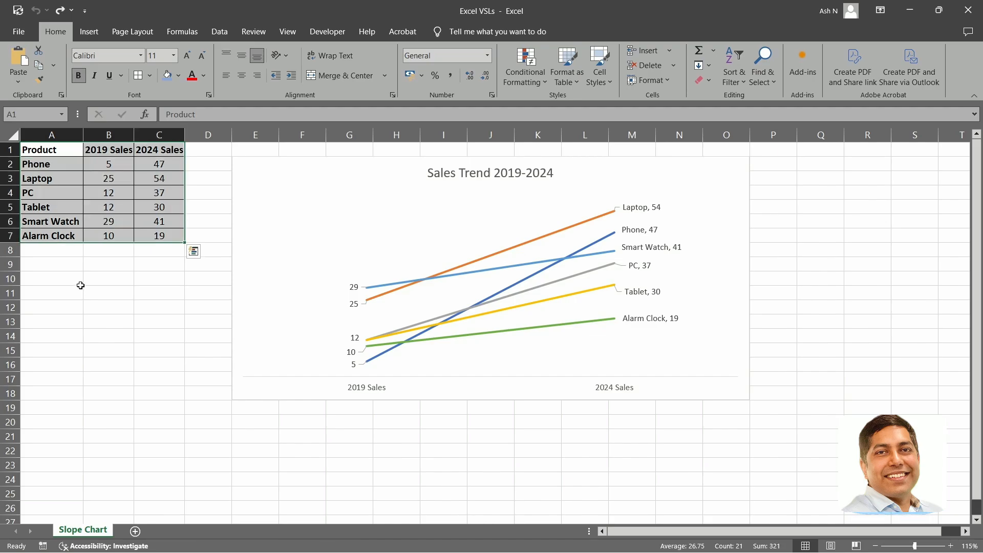
{"action": "left_click", "coordinate": [89, 31]}
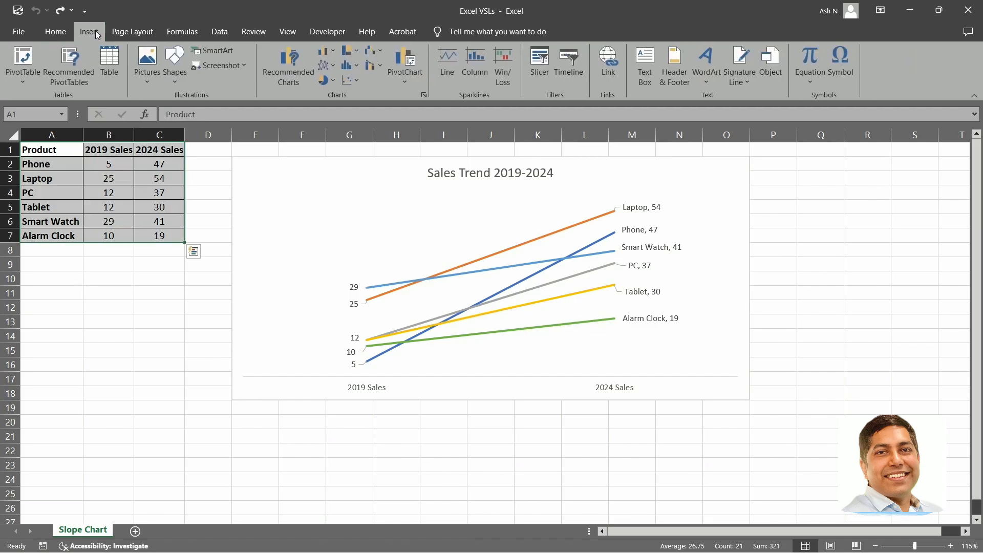
{"action": "left_click", "coordinate": [326, 65]}
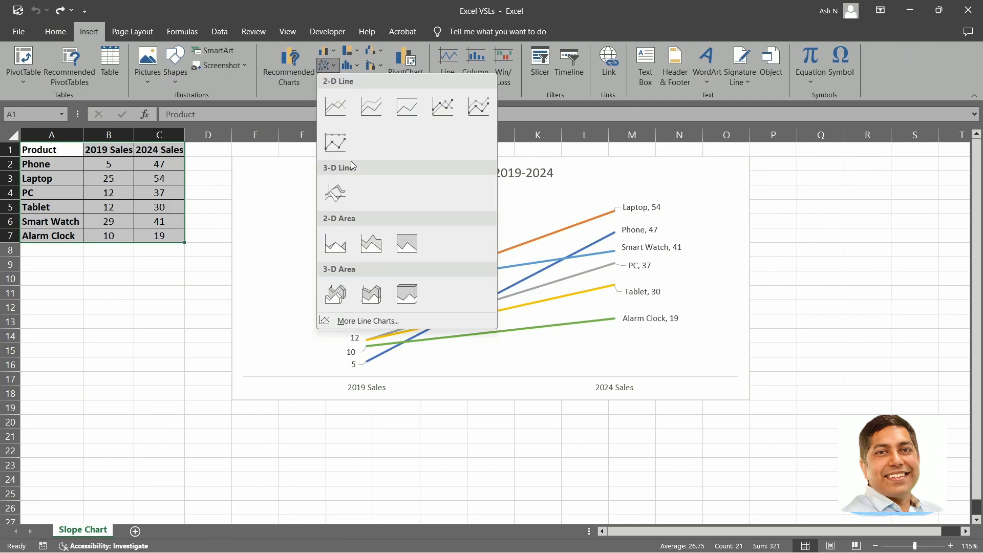
{"action": "left_click", "coordinate": [336, 106]}
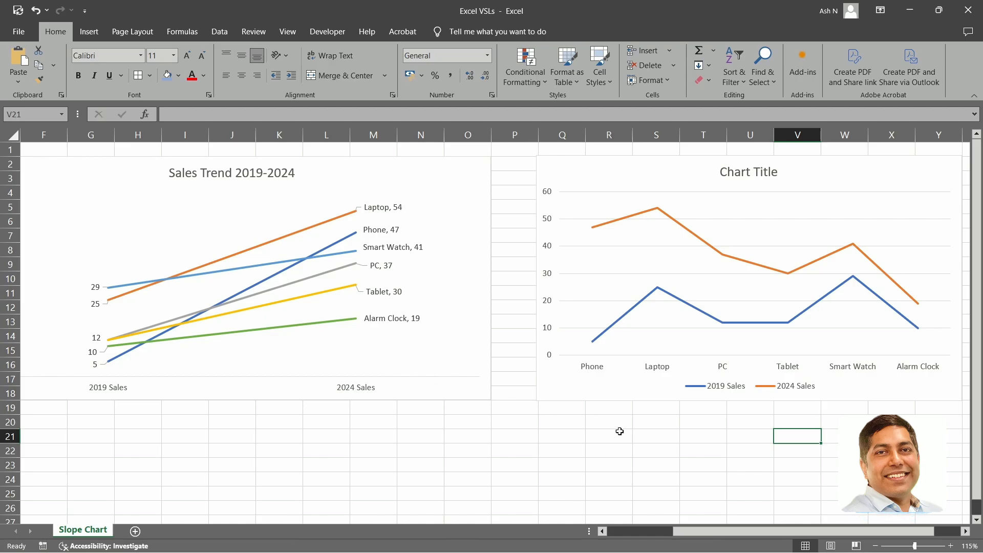
{"action": "left_click", "coordinate": [566, 448]}
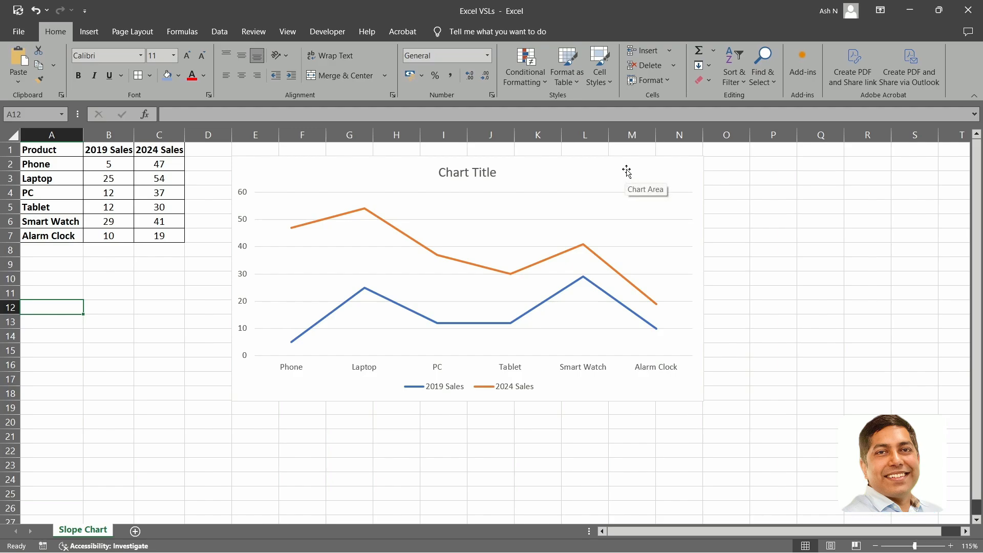
- Switch the rows and columns of the line chart so each product is plotted as its own line
{"action": "left_click", "coordinate": [563, 174]}
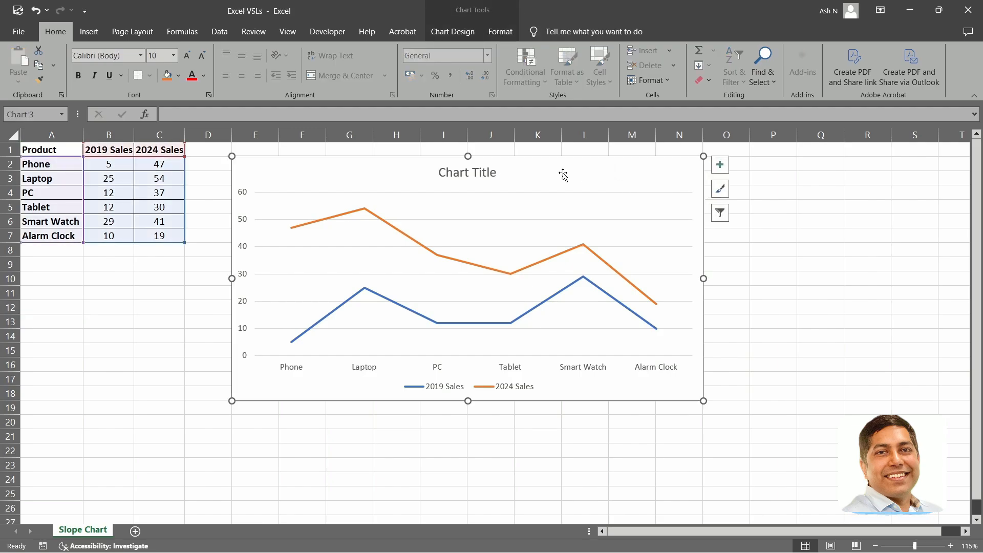
{"action": "left_click", "coordinate": [453, 33]}
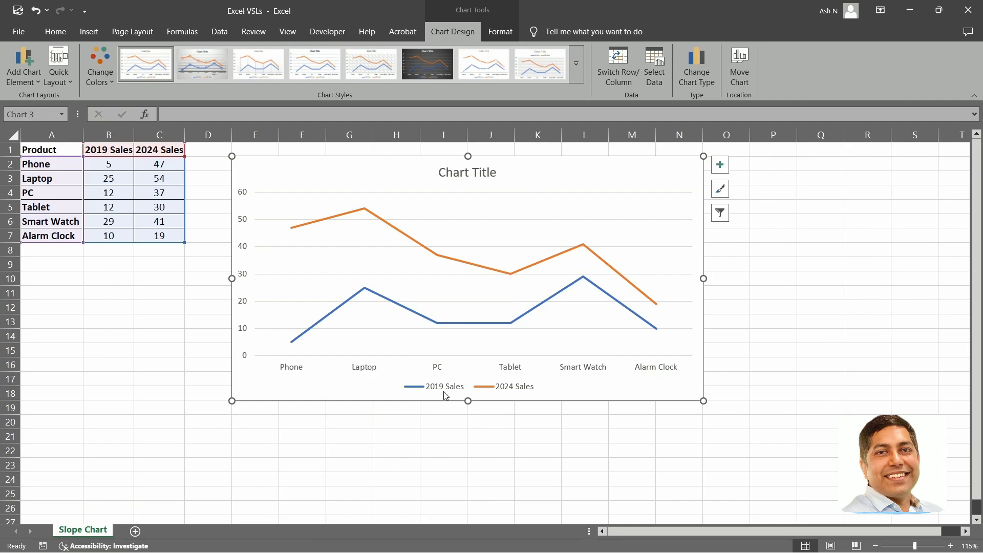
{"action": "left_click", "coordinate": [630, 60]}
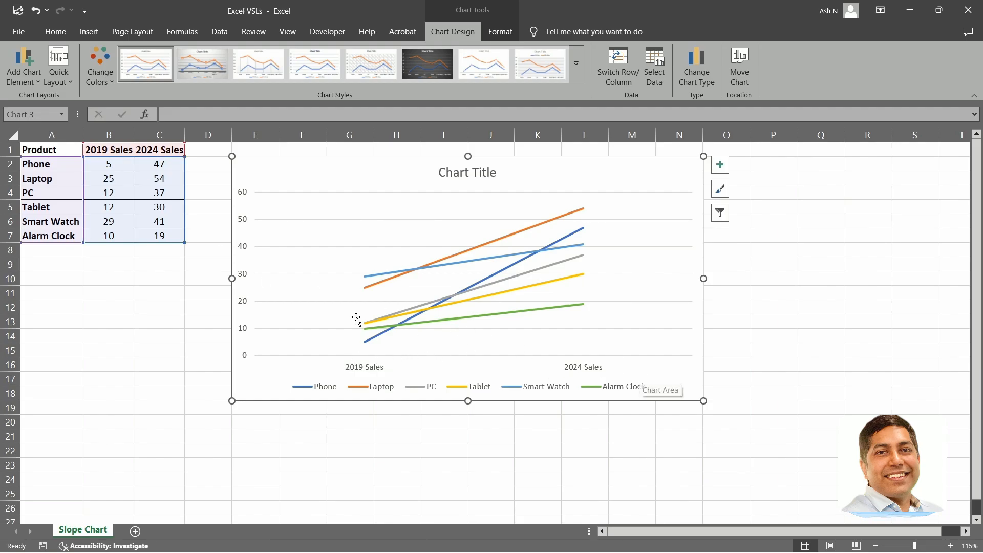
- Delete the legend, the vertical axis and the horizontal gridlines from the chart
{"action": "key", "text": "Escape"}
{"action": "left_click", "coordinate": [515, 389]}
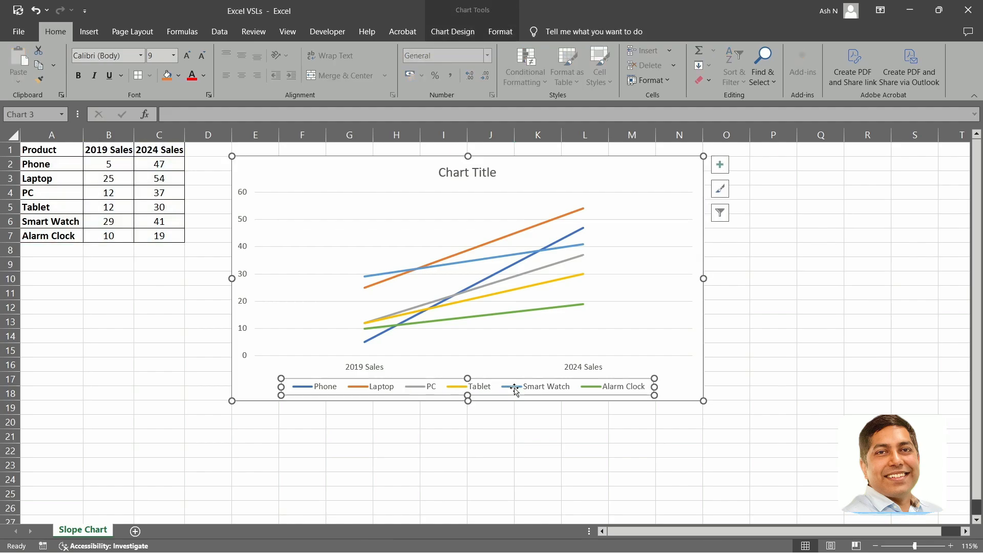
{"action": "key", "text": "Delete"}
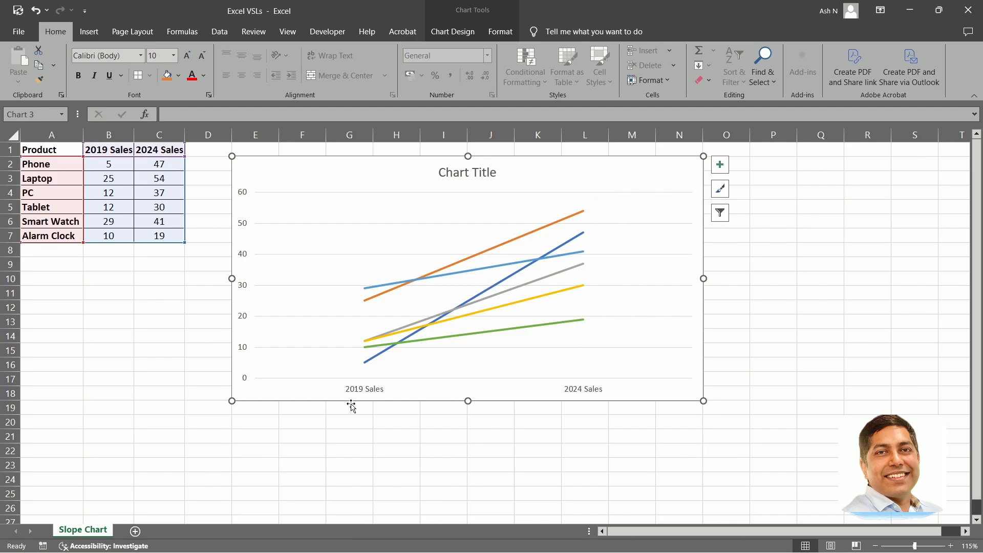
{"action": "left_click", "coordinate": [243, 259]}
{"action": "key", "text": "Delete"}
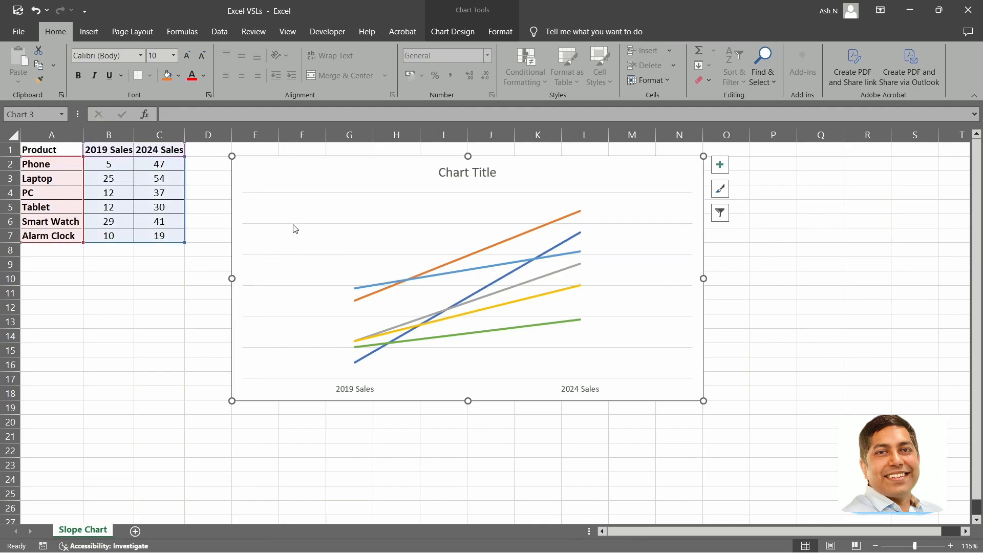
{"action": "left_click", "coordinate": [311, 224]}
{"action": "key", "text": "Delete"}
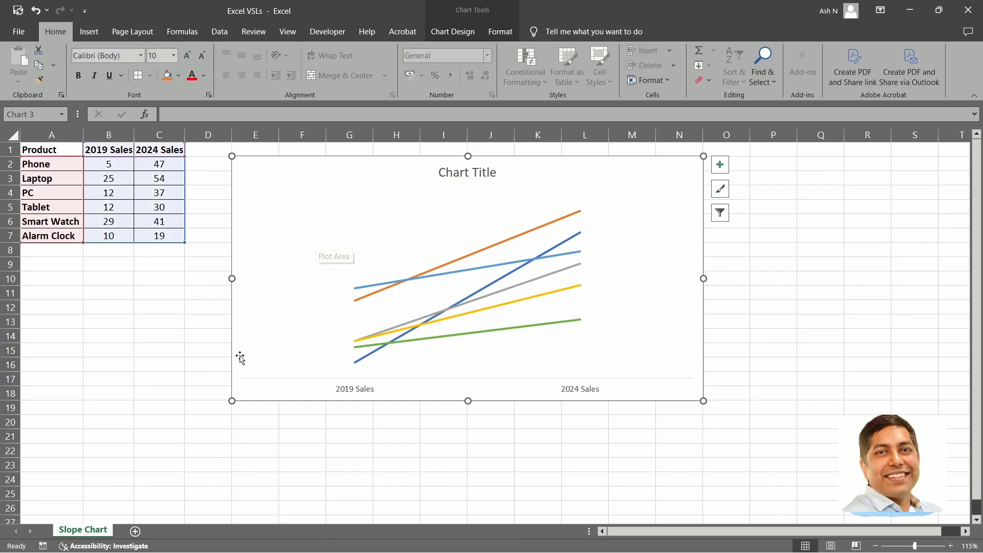
{"action": "left_click", "coordinate": [157, 336]}
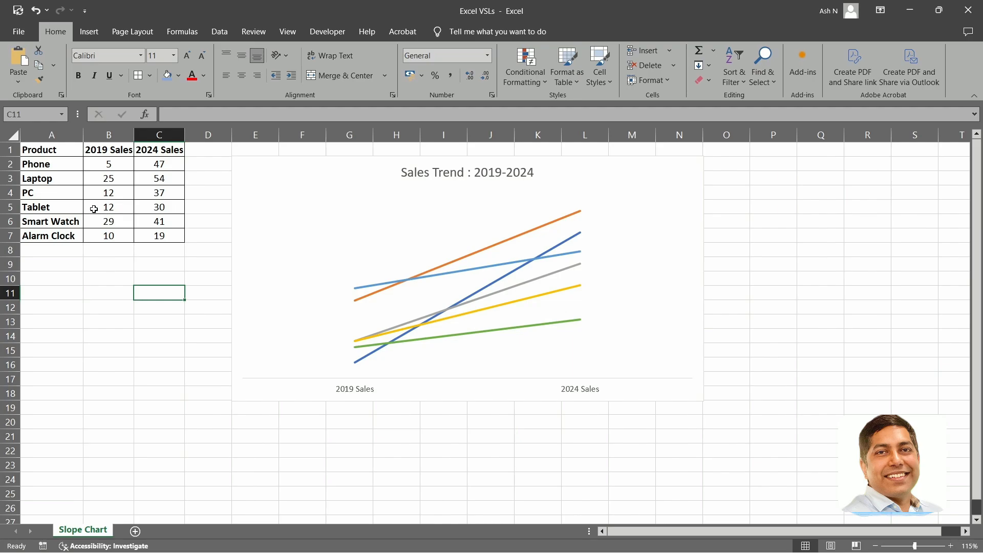
- Change the Tablet's 2024 sales value in C5 to -30 and check its line in the chart
{"action": "left_click", "coordinate": [159, 206]}
{"action": "type", "text": "-"}
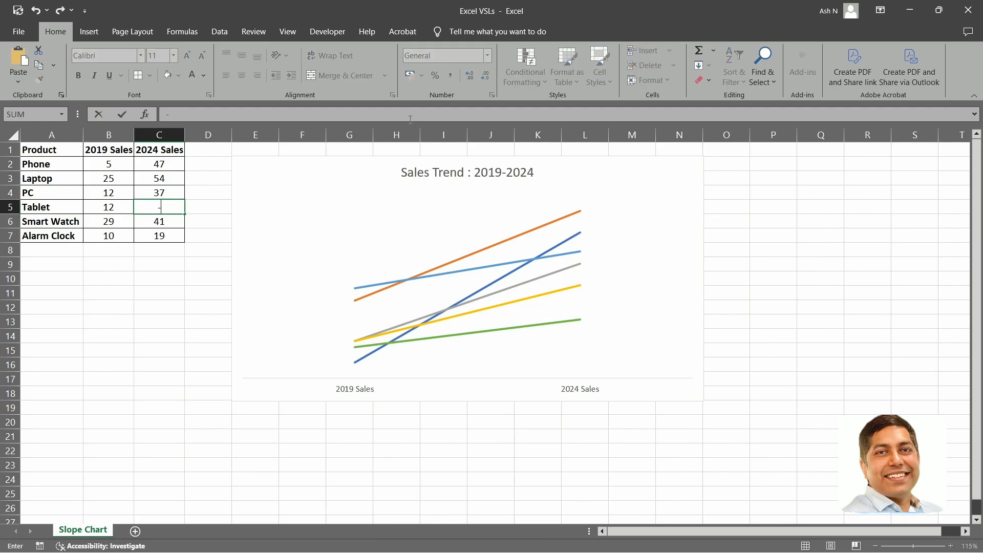
{"action": "key", "text": "Return"}
{"action": "left_click", "coordinate": [91, 290]}
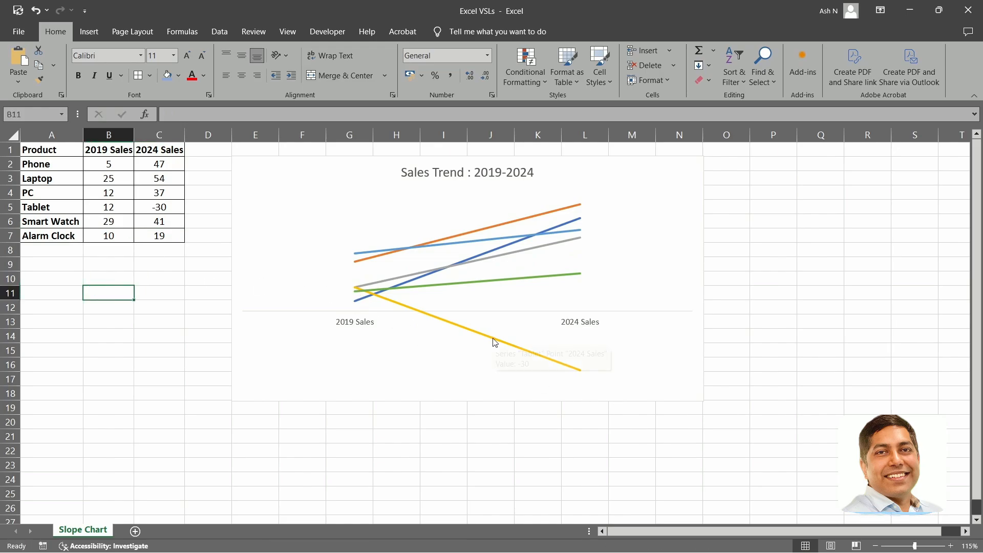
{"action": "mouse_move", "coordinate": [495, 342]}
- Set the label position of the chart's horizontal axis to Low
{"action": "left_click", "coordinate": [586, 326]}
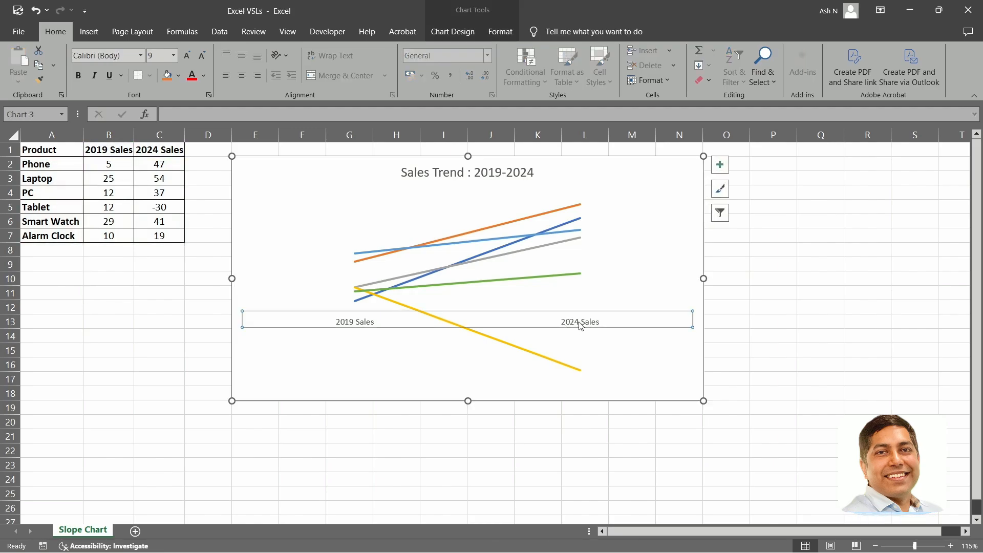
{"action": "right_click", "coordinate": [580, 326]}
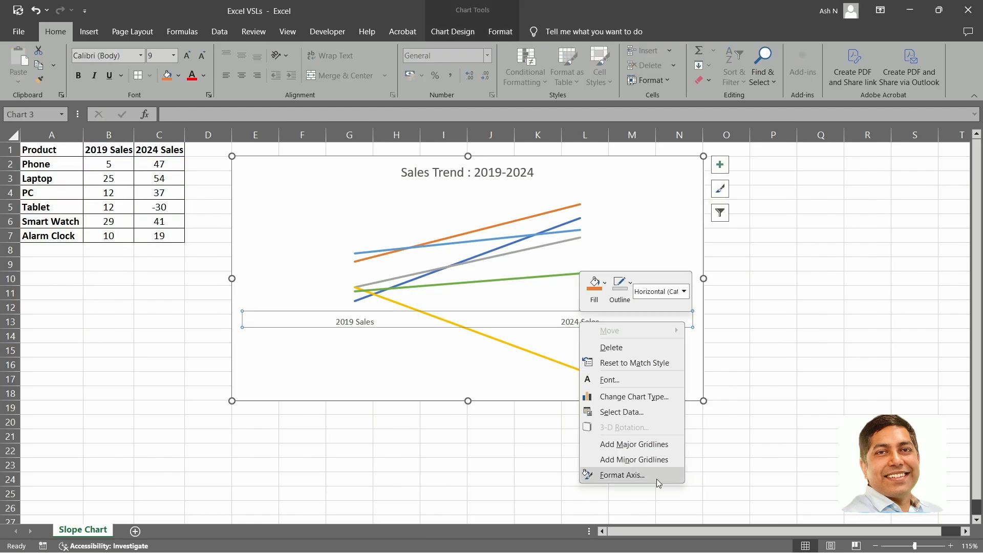
{"action": "left_click", "coordinate": [622, 476]}
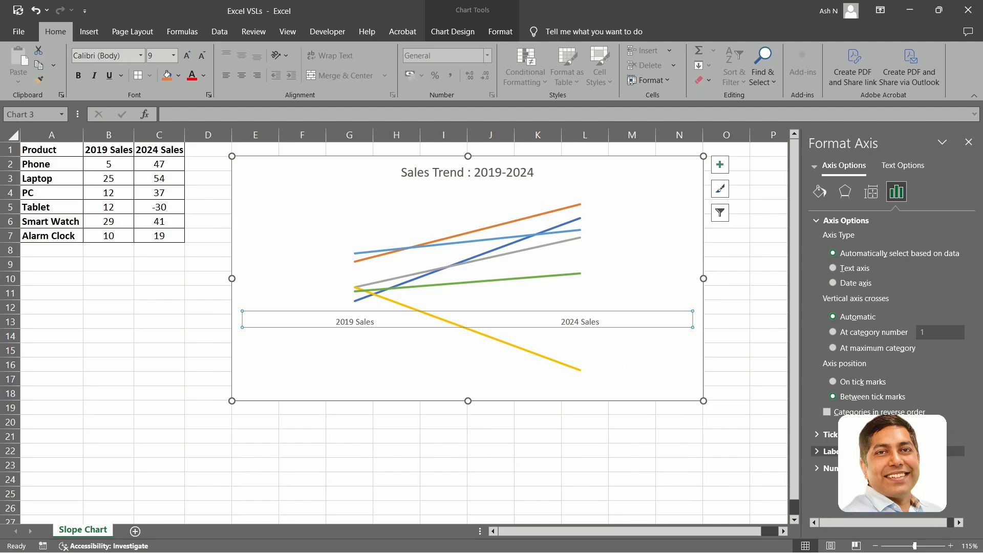
{"action": "left_click", "coordinate": [871, 451]}
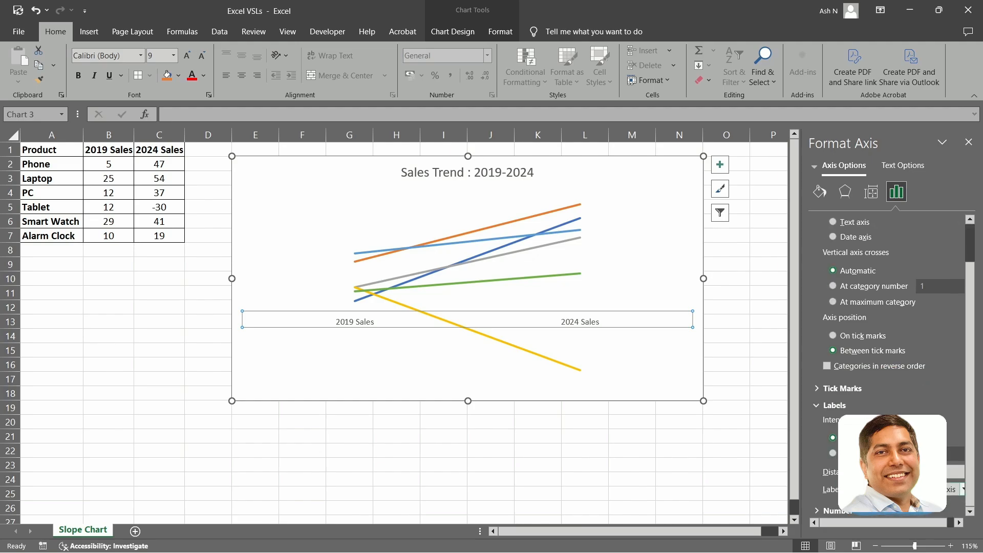
{"action": "left_click", "coordinate": [964, 489]}
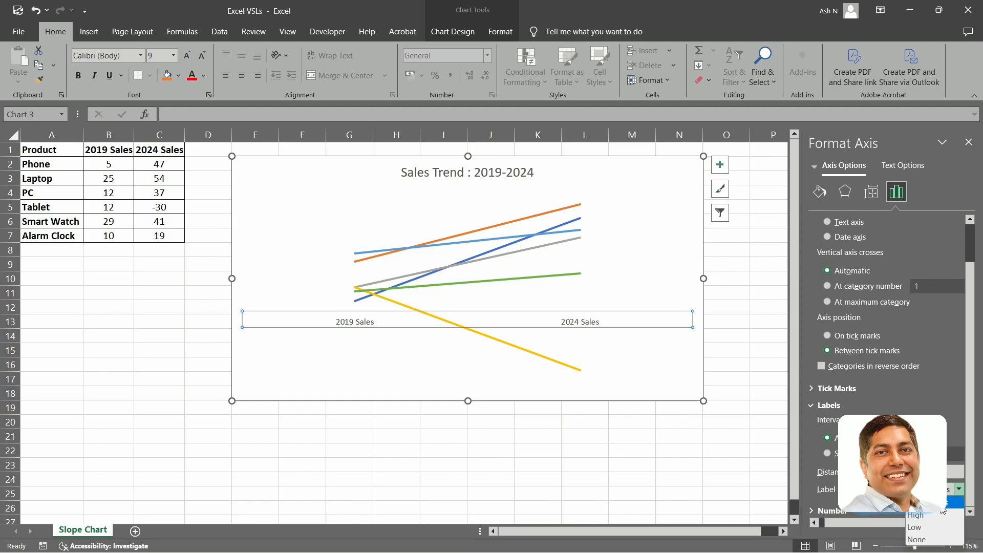
{"action": "left_click", "coordinate": [914, 527]}
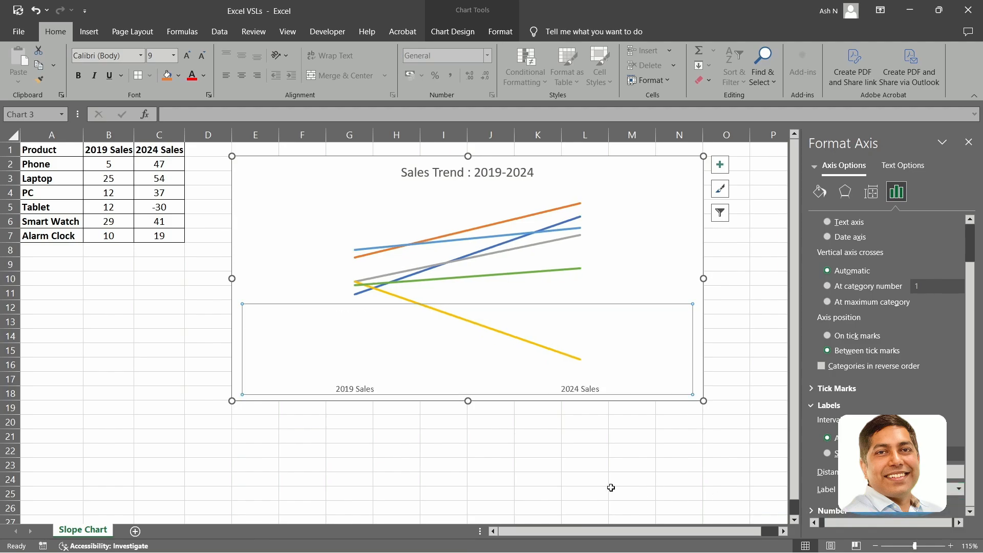
{"action": "left_click", "coordinate": [609, 486]}
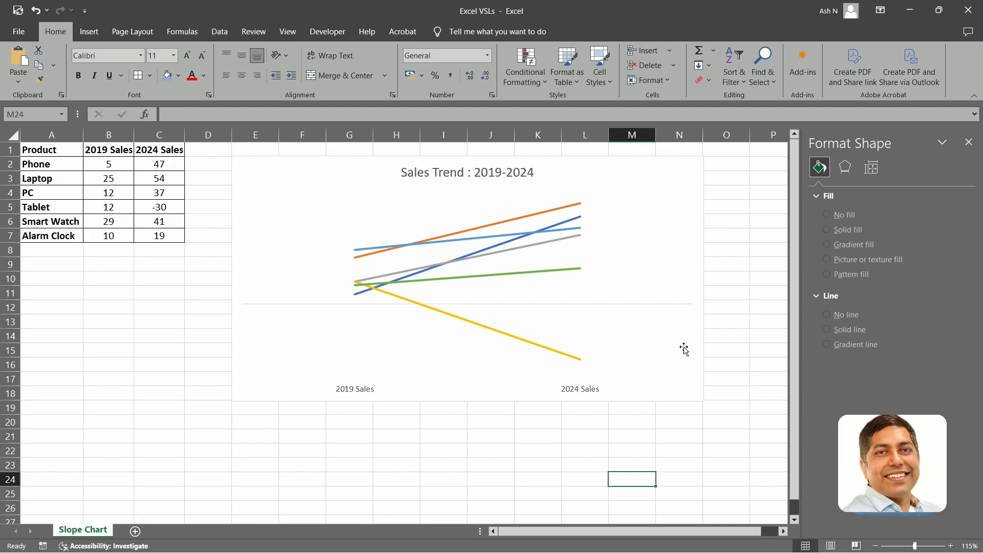
- Try the High label position on the chart's horizontal axis, and set the label position to None
{"action": "left_click", "coordinate": [570, 393]}
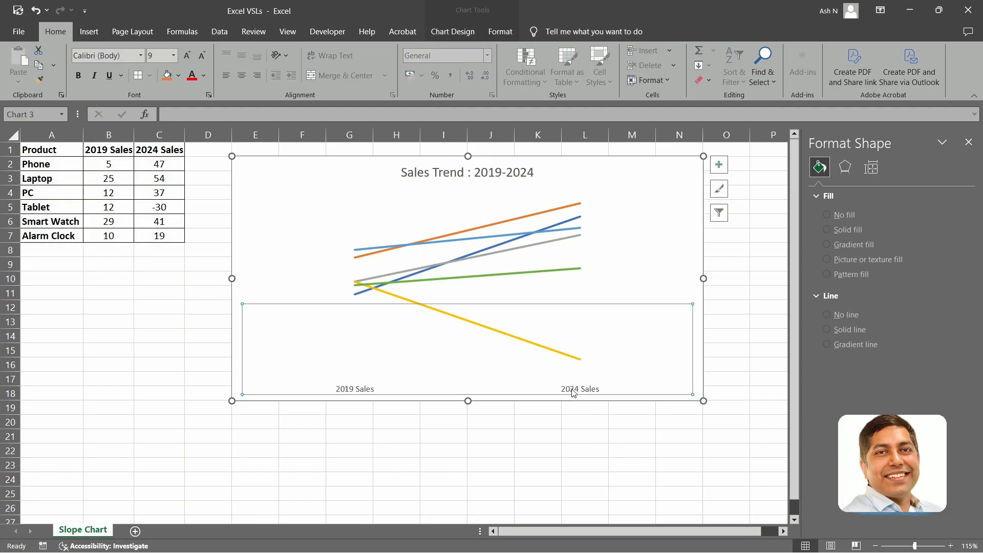
{"action": "left_click", "coordinate": [834, 452]}
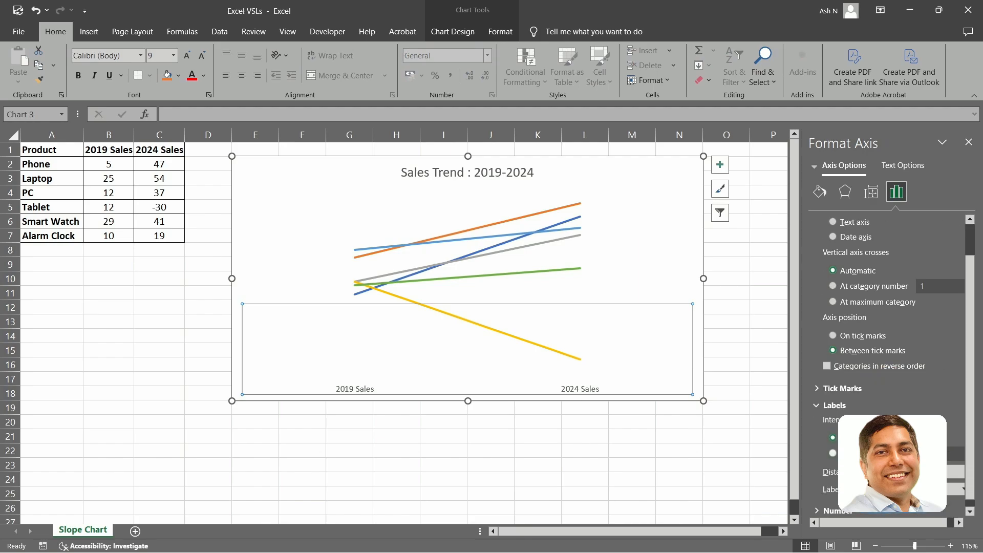
{"action": "left_click", "coordinate": [959, 489]}
{"action": "left_click", "coordinate": [916, 515]}
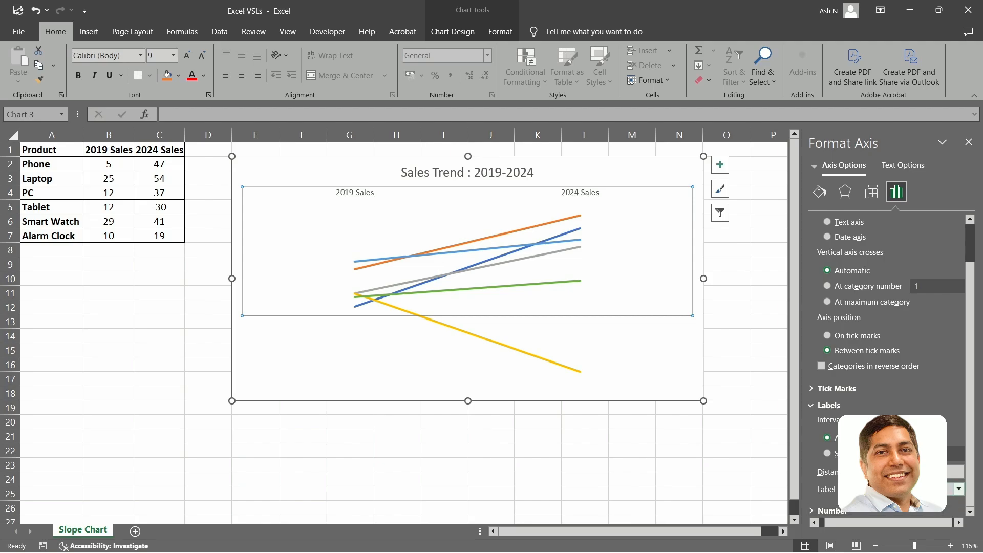
{"action": "left_click", "coordinate": [958, 489]}
{"action": "left_click", "coordinate": [930, 535]}
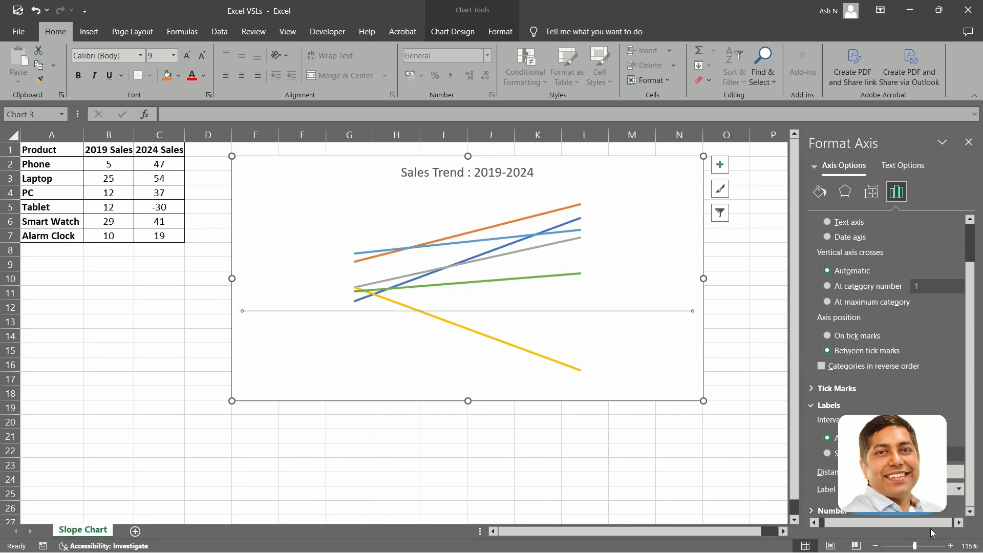
- Set the label position of the chart's horizontal axis back to Low and close the axis formatting options
{"action": "left_click", "coordinate": [958, 489]}
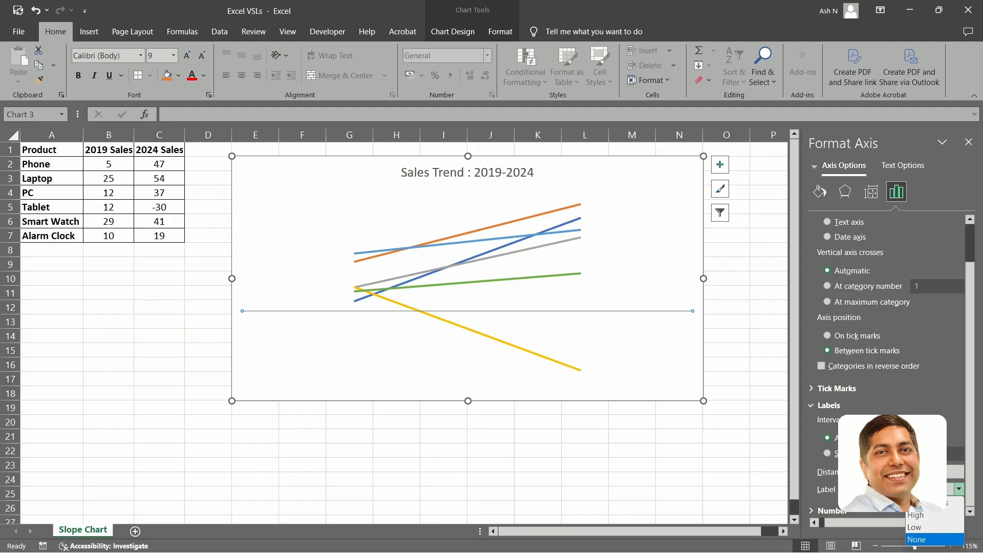
{"action": "left_click", "coordinate": [916, 525]}
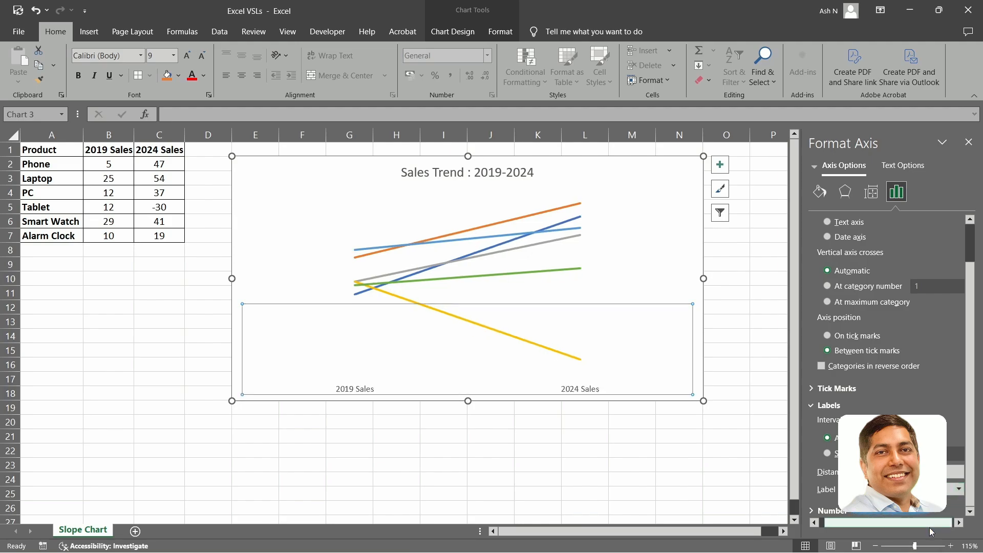
{"action": "left_click", "coordinate": [968, 142]}
{"action": "left_click", "coordinate": [806, 303]}
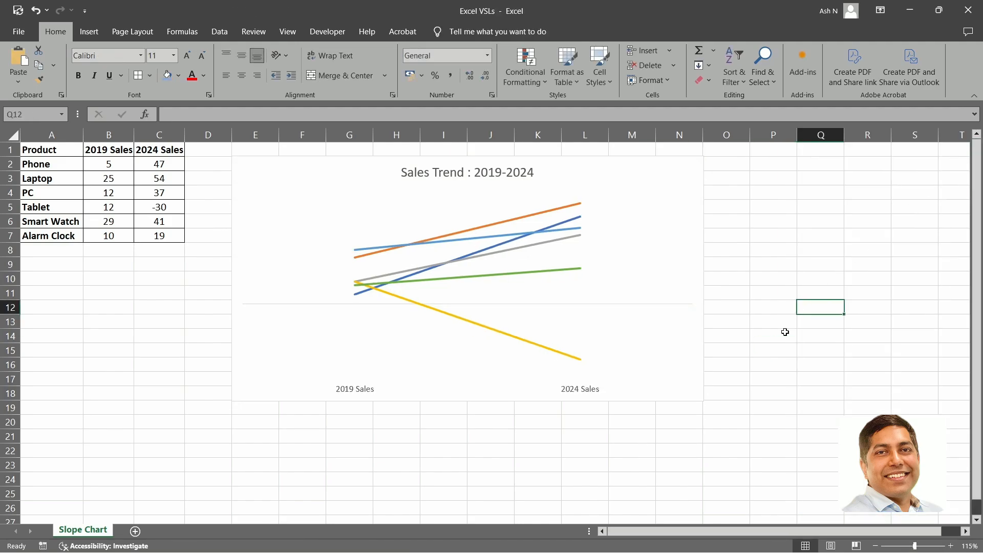
- Change the Tablet's 2024 sales value in C5 to 30
{"action": "left_click", "coordinate": [169, 208]}
{"action": "type", "text": "30"}
{"action": "key", "text": "Return"}
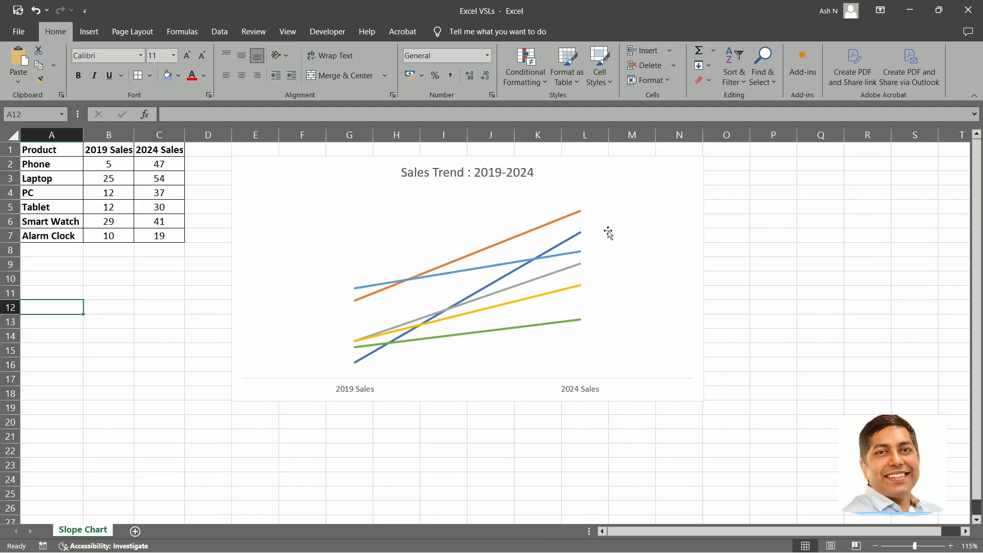
- Add data labels to all chart lines, placed to the right of their points
{"action": "left_click", "coordinate": [287, 215]}
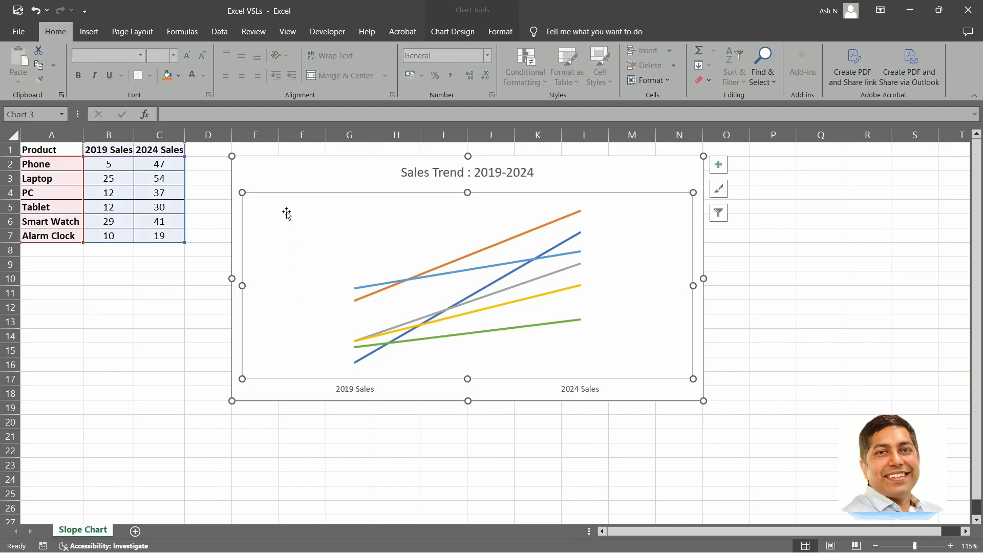
{"action": "left_click", "coordinate": [456, 29]}
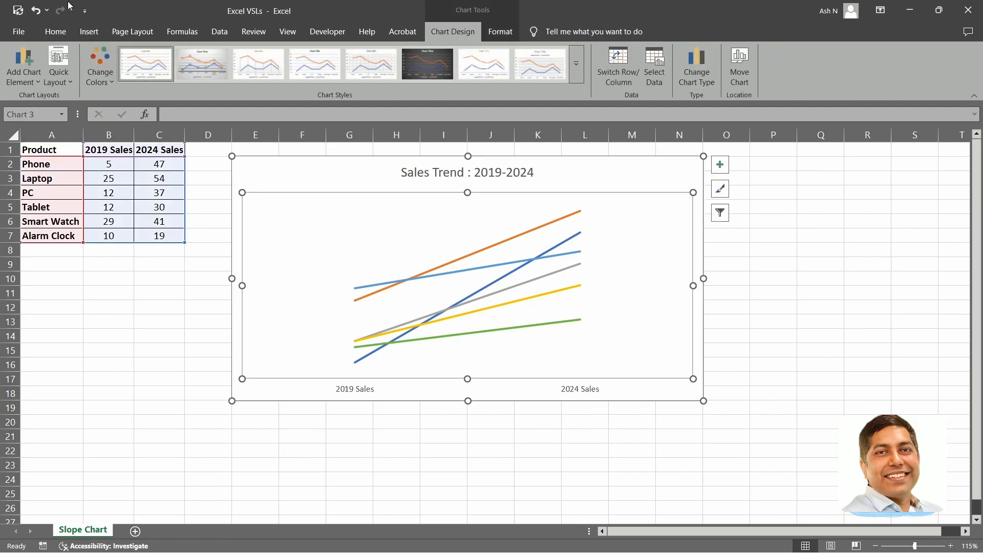
{"action": "left_click", "coordinate": [26, 75]}
{"action": "mouse_move", "coordinate": [61, 144]}
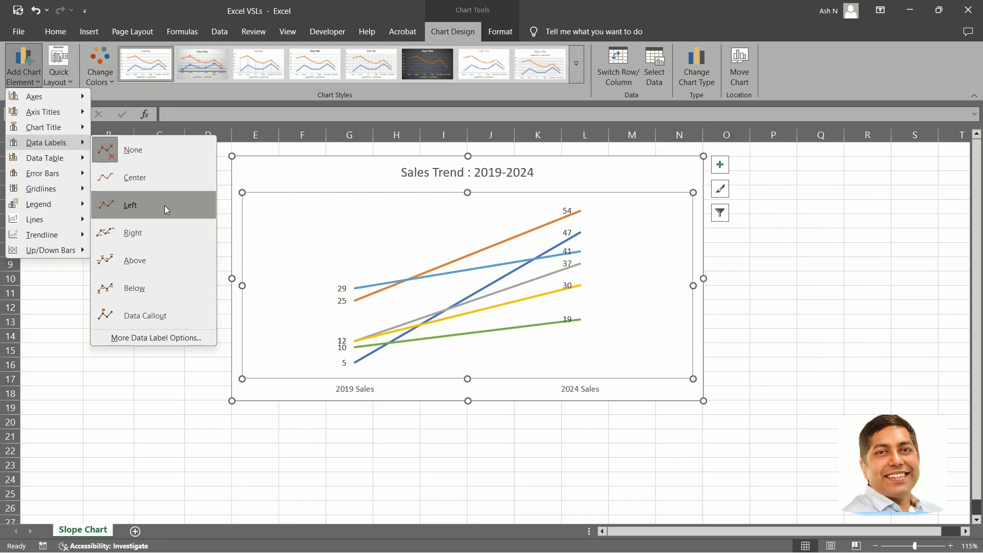
{"action": "left_click", "coordinate": [165, 231]}
{"action": "left_click", "coordinate": [208, 335]}
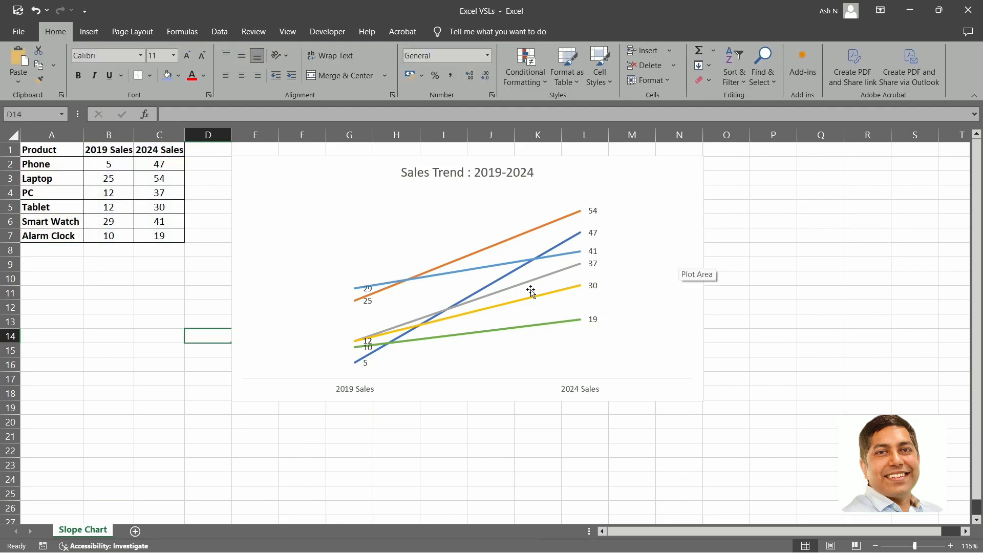
- Move the 2019 data labels of Smart Watch and Laptop to the left of their line starts
{"action": "left_click", "coordinate": [370, 288]}
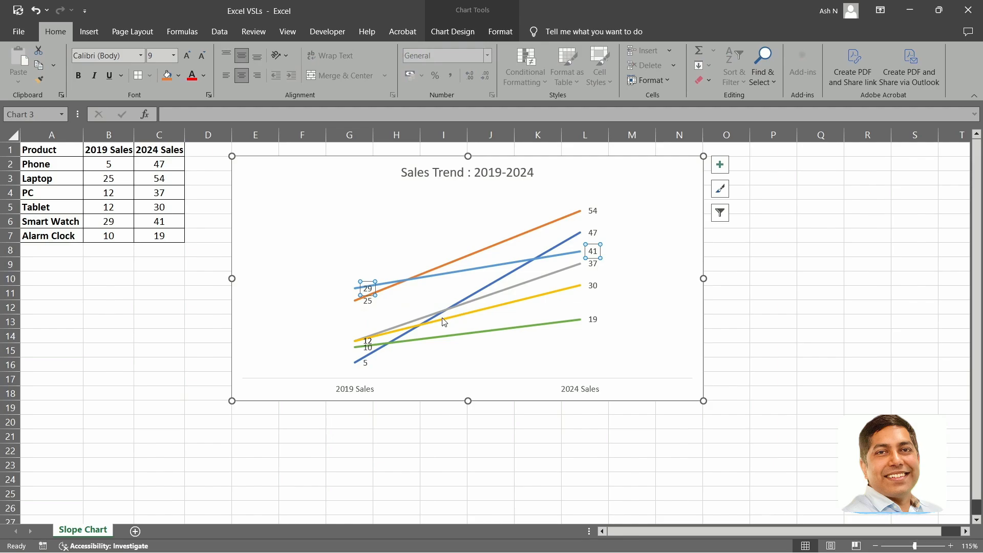
{"action": "left_click", "coordinate": [369, 290]}
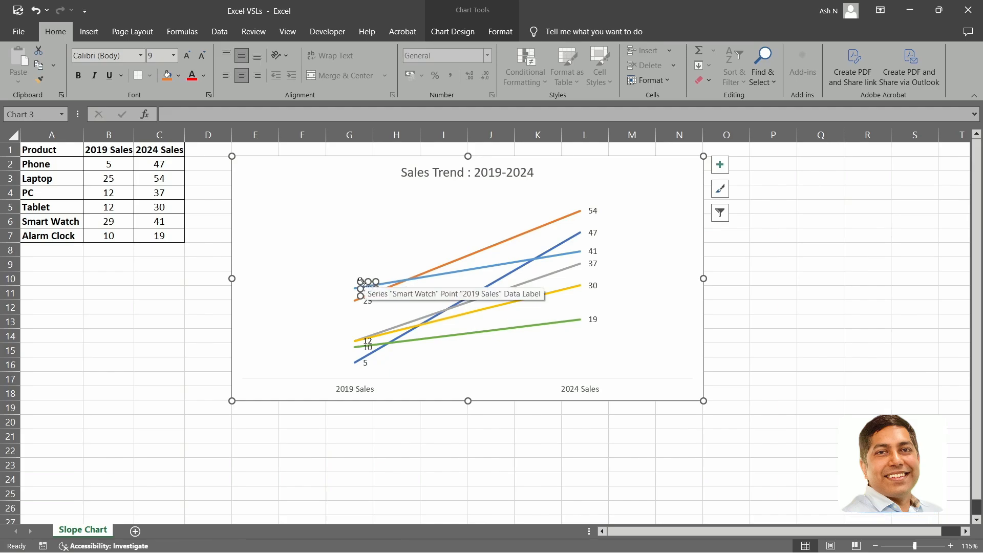
{"action": "scroll", "coordinate": [362, 282], "scroll_direction": "up", "scroll_amount": 1}
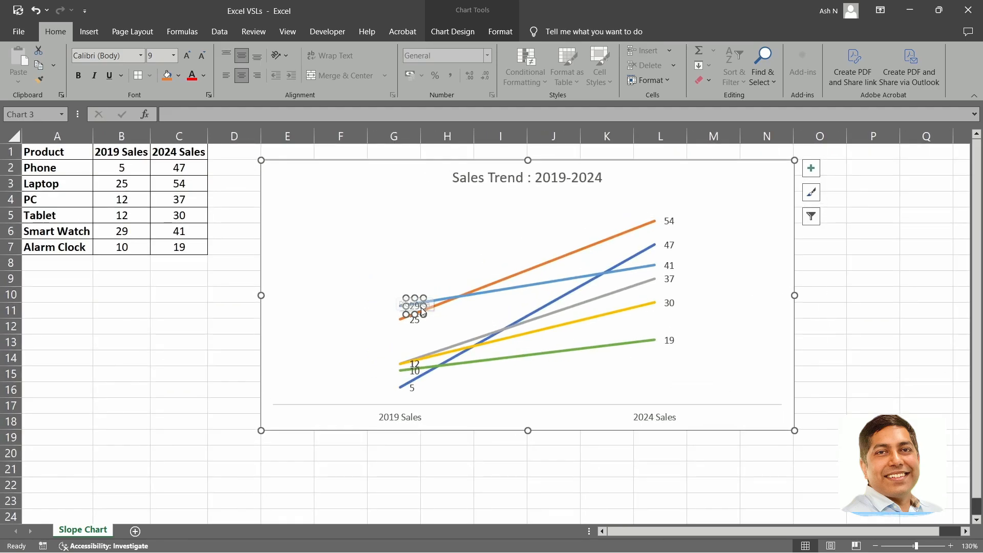
{"action": "scroll", "coordinate": [423, 311], "scroll_direction": "up", "scroll_amount": 2}
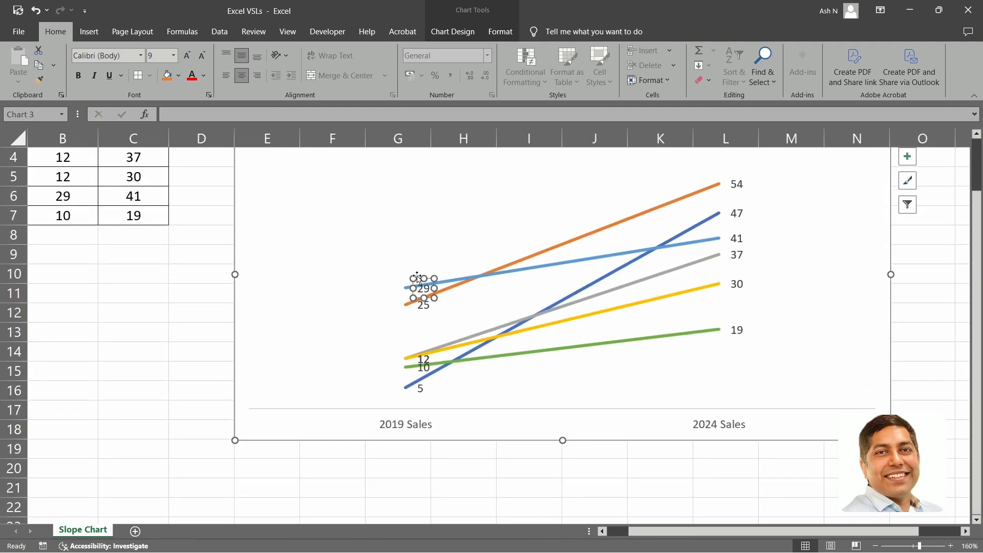
{"action": "left_click_drag", "start_coordinate": [417, 277], "coordinate": [379, 272]}
{"action": "left_click", "coordinate": [422, 307]}
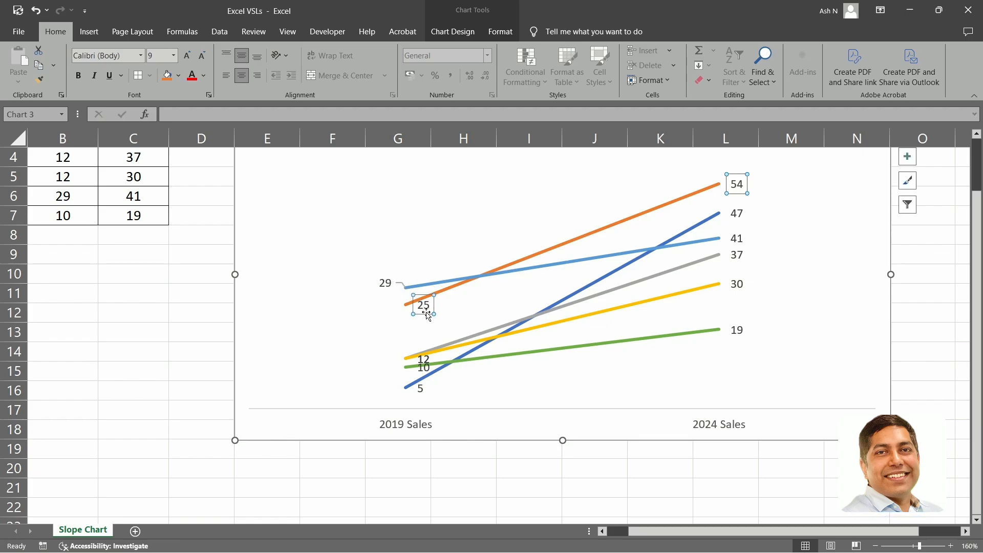
{"action": "left_click", "coordinate": [426, 312]}
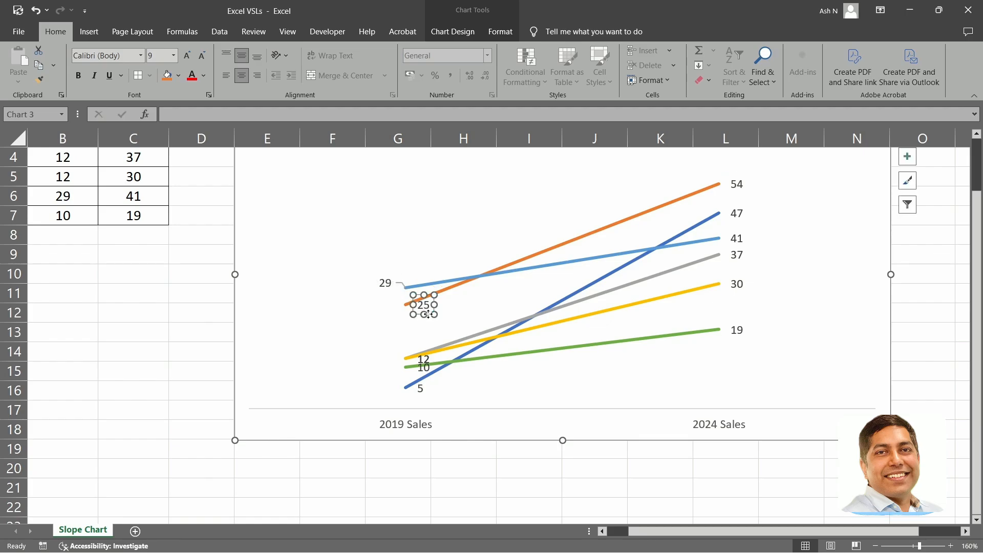
{"action": "left_click_drag", "start_coordinate": [428, 314], "coordinate": [393, 318]}
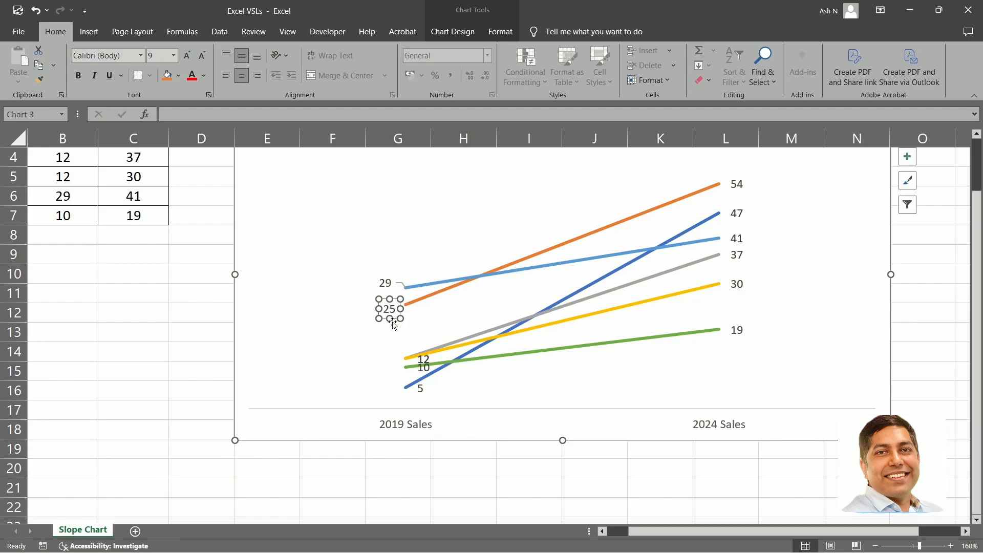
- Move the 2019 data labels of Alarm Clock and Tablet to the left of their line starts
{"action": "left_click", "coordinate": [423, 364]}
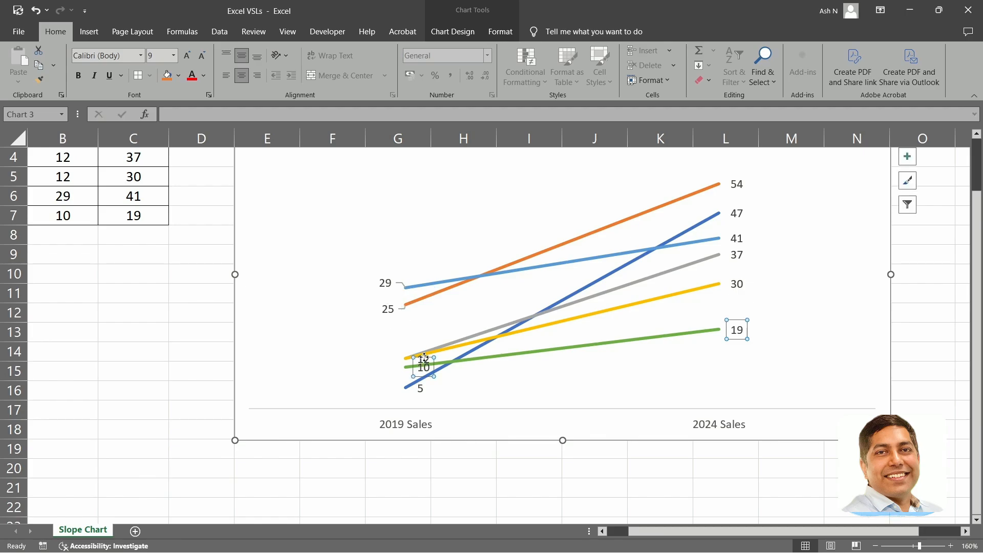
{"action": "left_click", "coordinate": [424, 357]}
{"action": "left_click_drag", "start_coordinate": [425, 356], "coordinate": [397, 343]}
{"action": "left_click", "coordinate": [423, 359]}
{"action": "left_click", "coordinate": [425, 357]}
- Delete the PC line's 2019 data label, which duplicates the Tablet's 12
{"action": "left_click", "coordinate": [427, 359]}
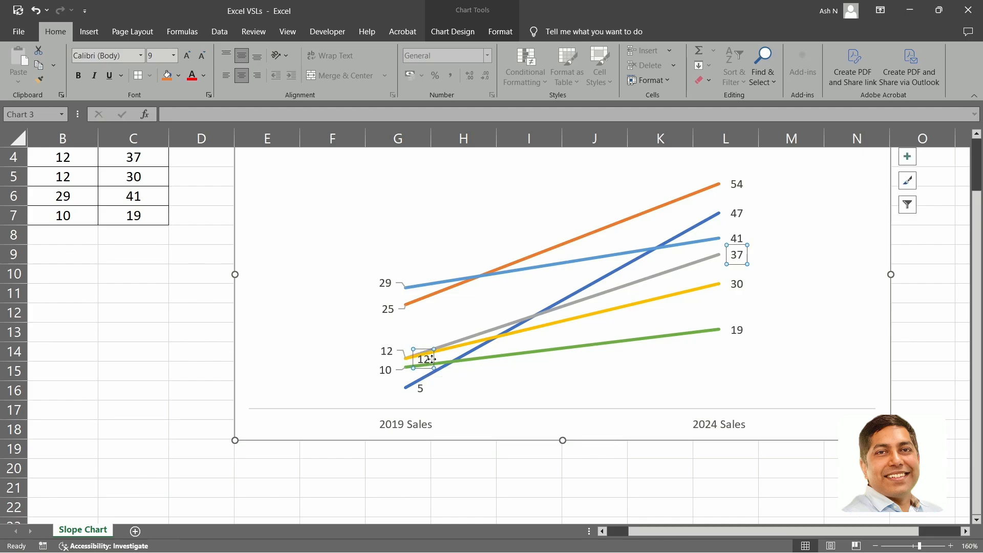
{"action": "left_click", "coordinate": [432, 360]}
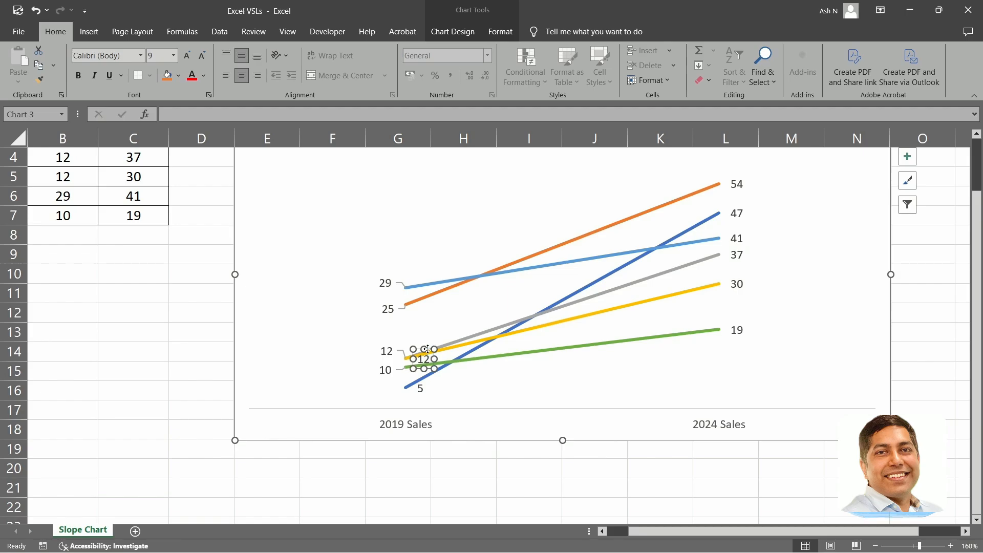
{"action": "key", "text": "Escape"}
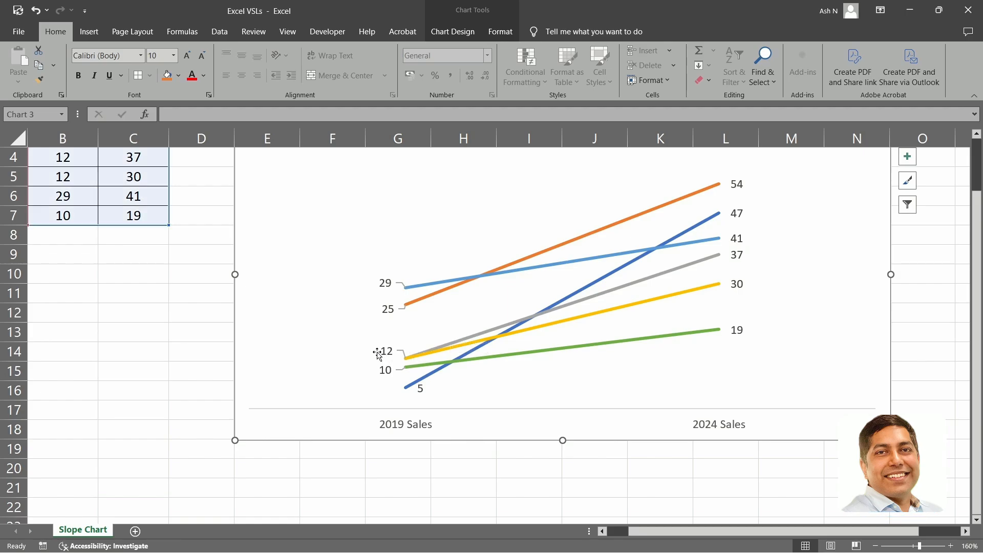
- Reposition the 2019 data labels 10 and 12 so they sit slightly apart beside their lines
{"action": "left_click", "coordinate": [385, 374]}
{"action": "left_click", "coordinate": [386, 370]}
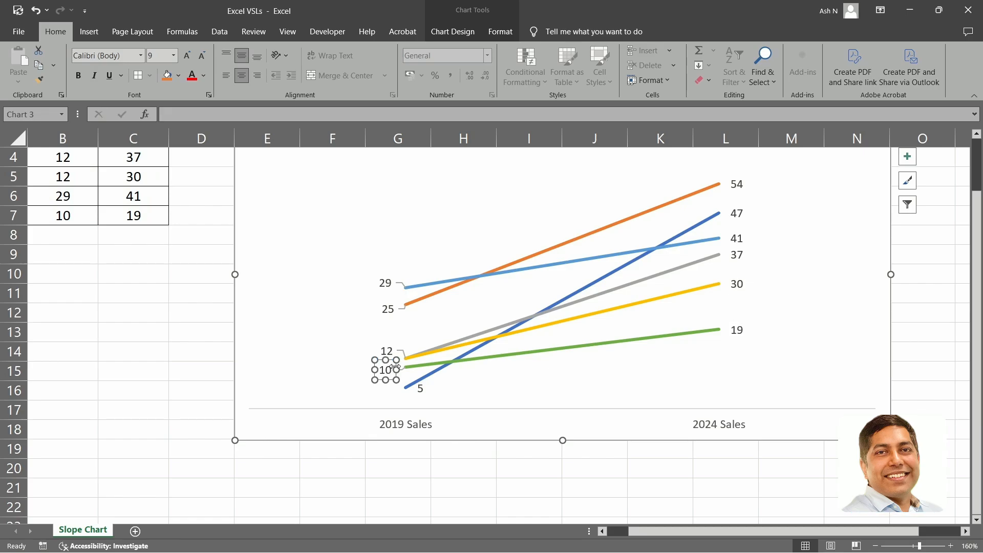
{"action": "left_click_drag", "start_coordinate": [395, 363], "coordinate": [393, 349]}
{"action": "left_click", "coordinate": [394, 351]}
{"action": "left_click", "coordinate": [397, 350]}
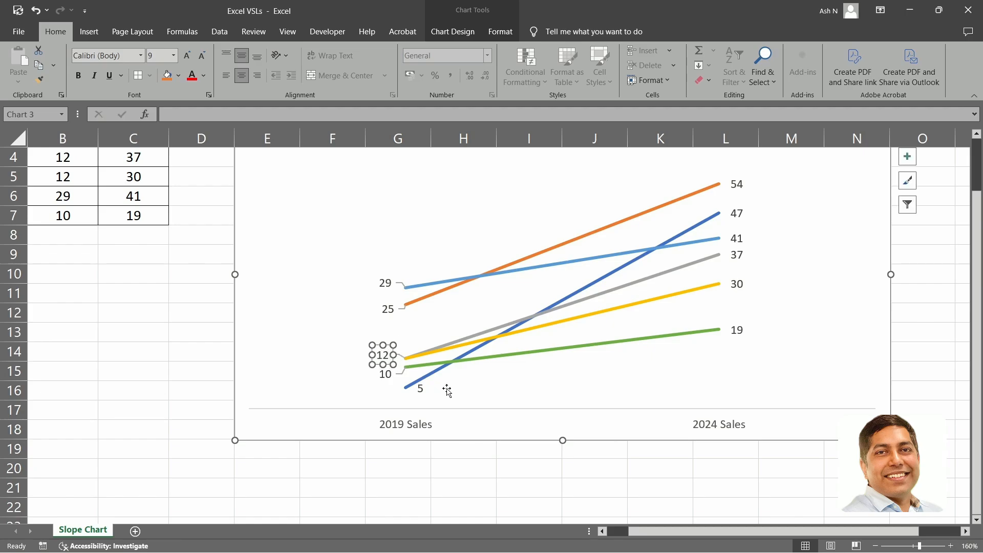
- Move the Phone's 2019 data label to the left of its line start and deselect the chart
{"action": "left_click", "coordinate": [419, 390]}
{"action": "left_click", "coordinate": [419, 389]}
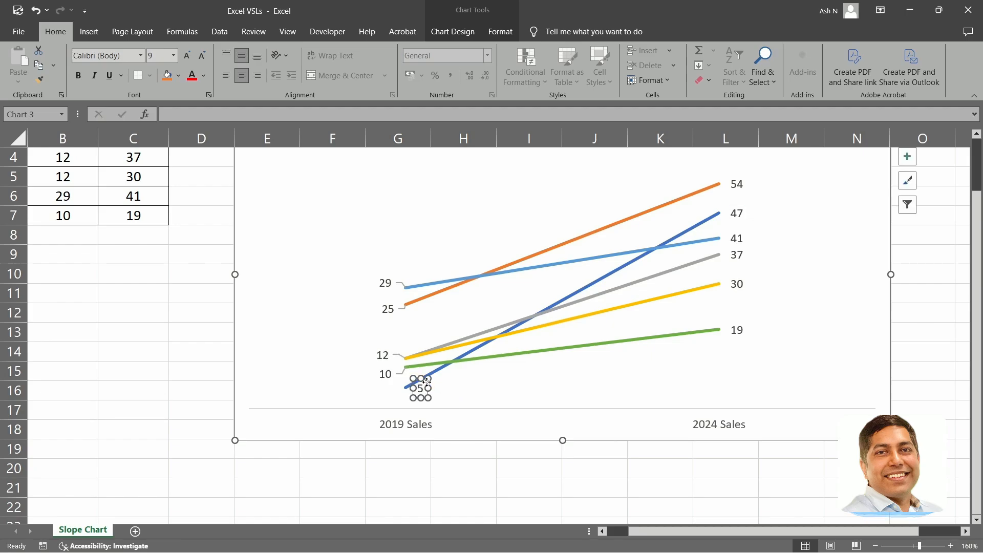
{"action": "left_click_drag", "start_coordinate": [428, 382], "coordinate": [399, 388]}
{"action": "left_click", "coordinate": [933, 342]}
{"action": "scroll", "coordinate": [847, 347], "scroll_direction": "up", "scroll_amount": 1}
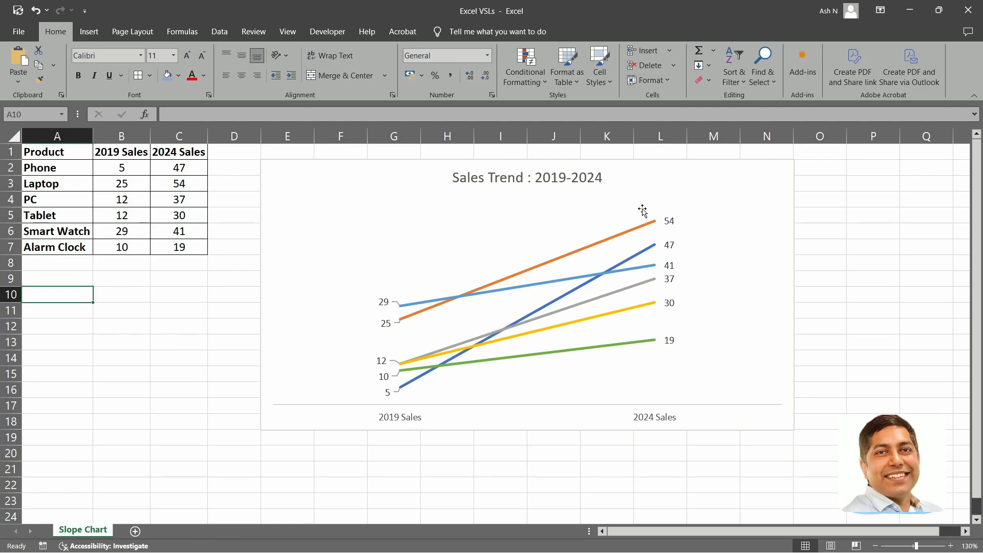
- Add the series name to the Laptop's 2024 data label and nudge the label slightly upward
{"action": "left_click", "coordinate": [669, 221]}
{"action": "left_click", "coordinate": [669, 223]}
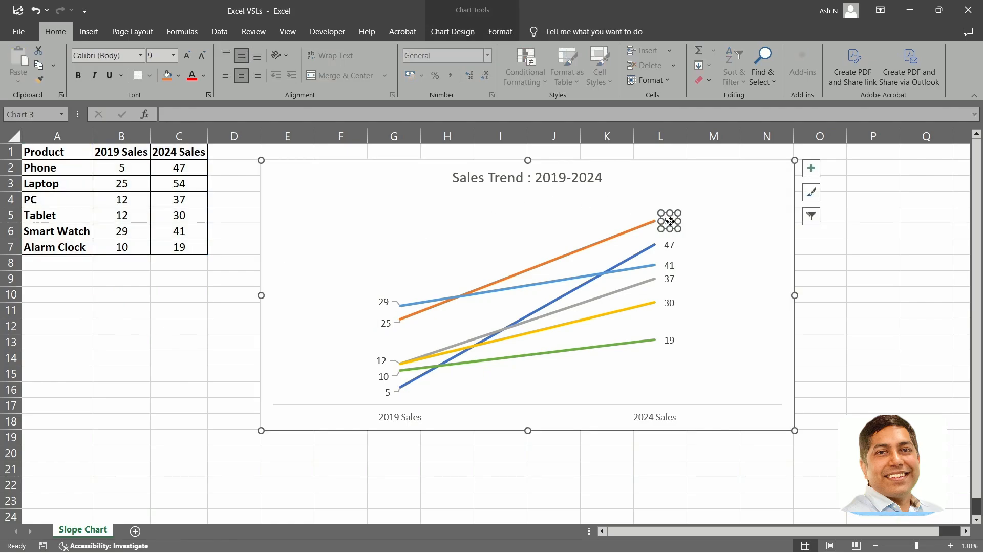
{"action": "right_click", "coordinate": [675, 212]}
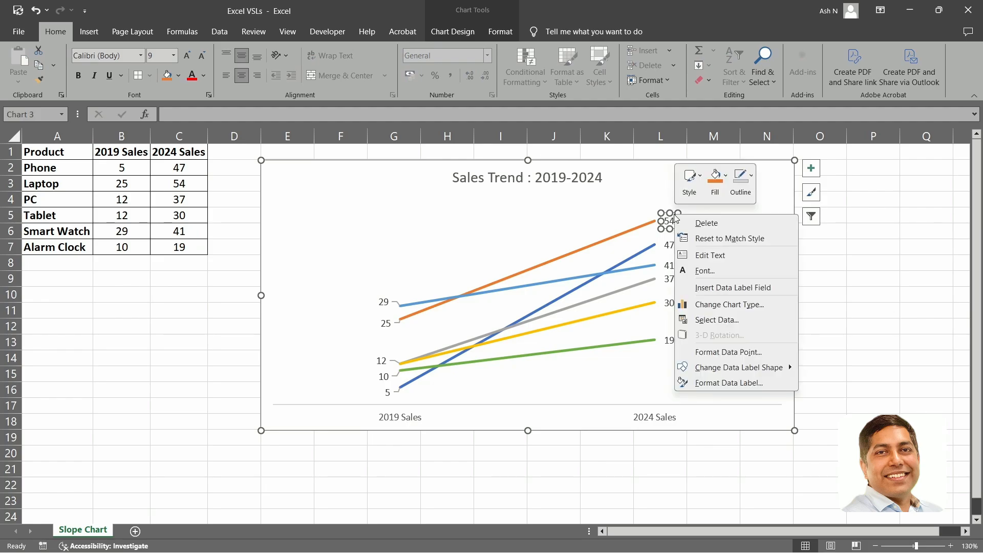
{"action": "left_click", "coordinate": [769, 383]}
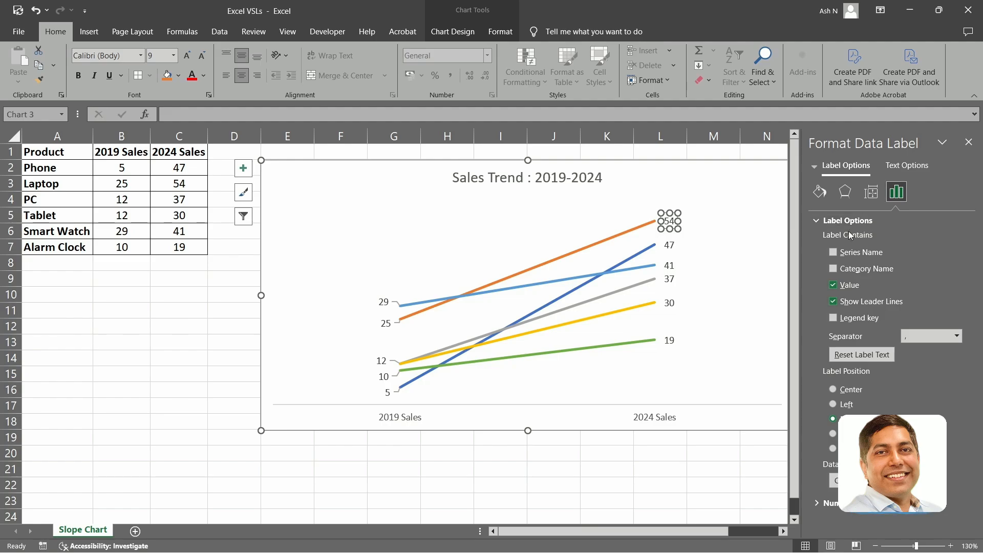
{"action": "left_click", "coordinate": [833, 252]}
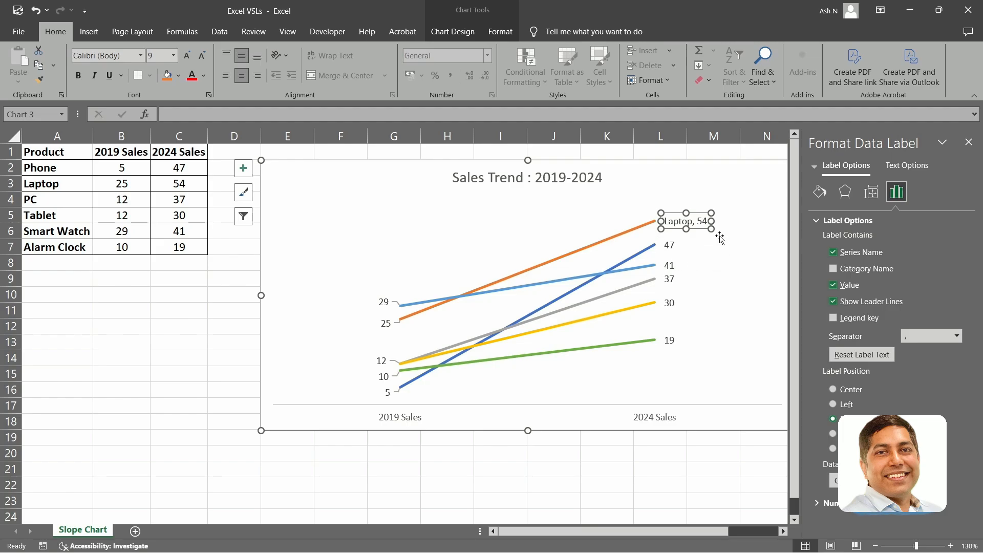
{"action": "left_click_drag", "start_coordinate": [698, 214], "coordinate": [699, 211]}
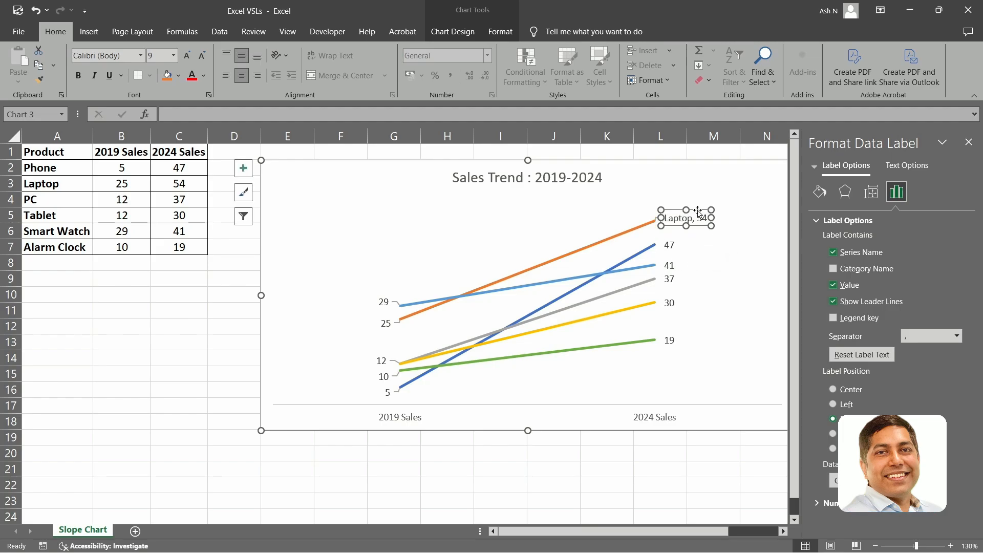
- Add the series name to the 2024 data labels of Phone and Smart Watch
{"action": "left_click", "coordinate": [668, 246]}
{"action": "left_click", "coordinate": [670, 245]}
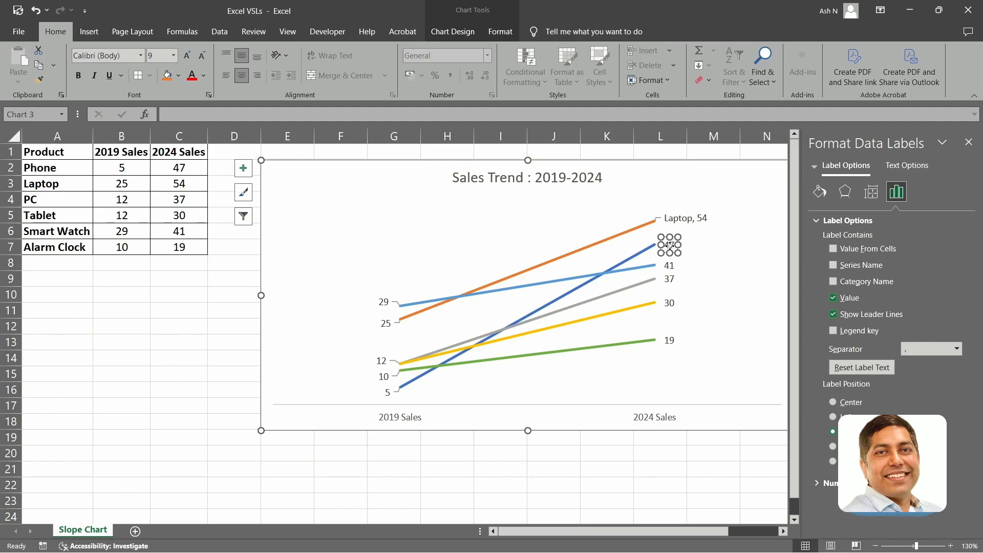
{"action": "left_click", "coordinate": [864, 252]}
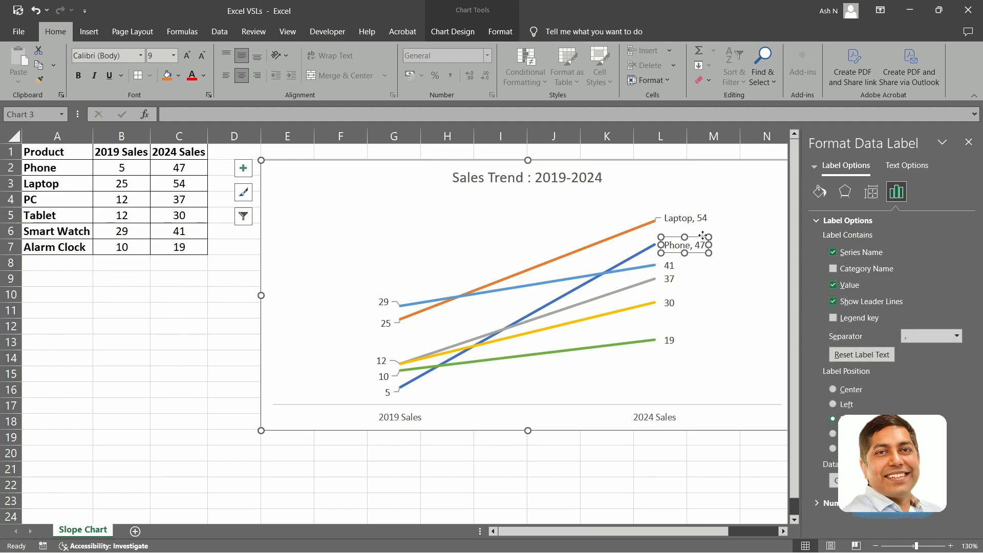
{"action": "left_click", "coordinate": [669, 265]}
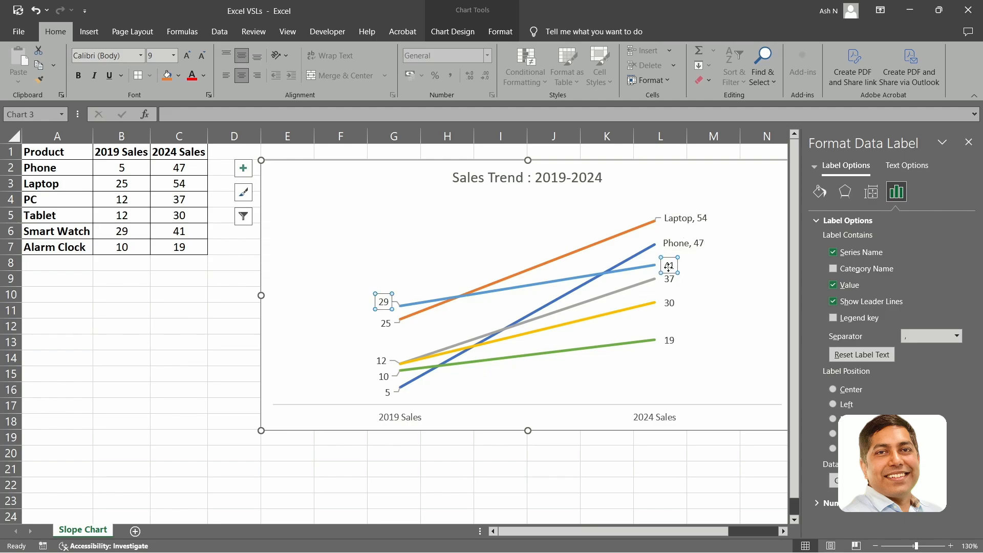
{"action": "left_click", "coordinate": [669, 265]}
{"action": "left_click", "coordinate": [861, 254]}
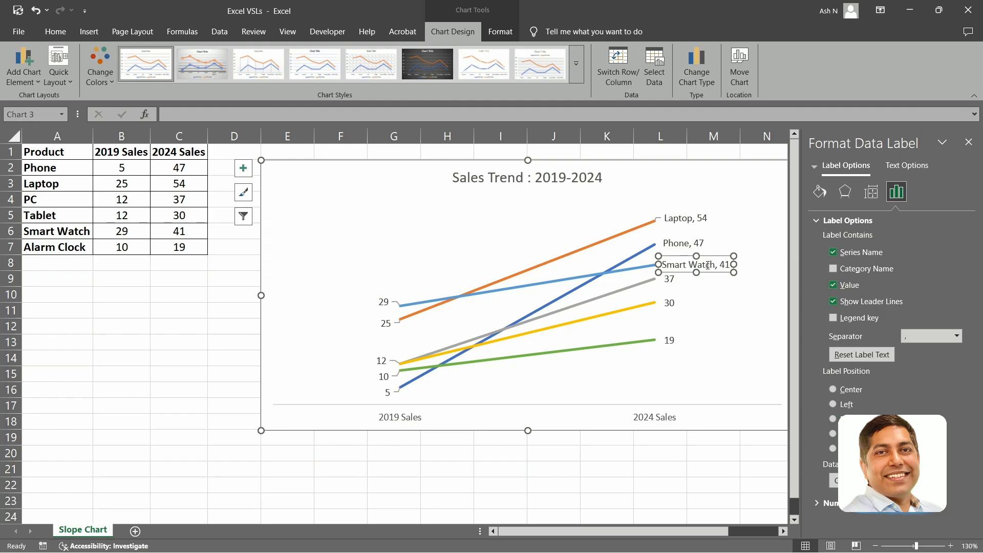
- Add the series name to the PC's 2024 data label
{"action": "left_click", "coordinate": [670, 281]}
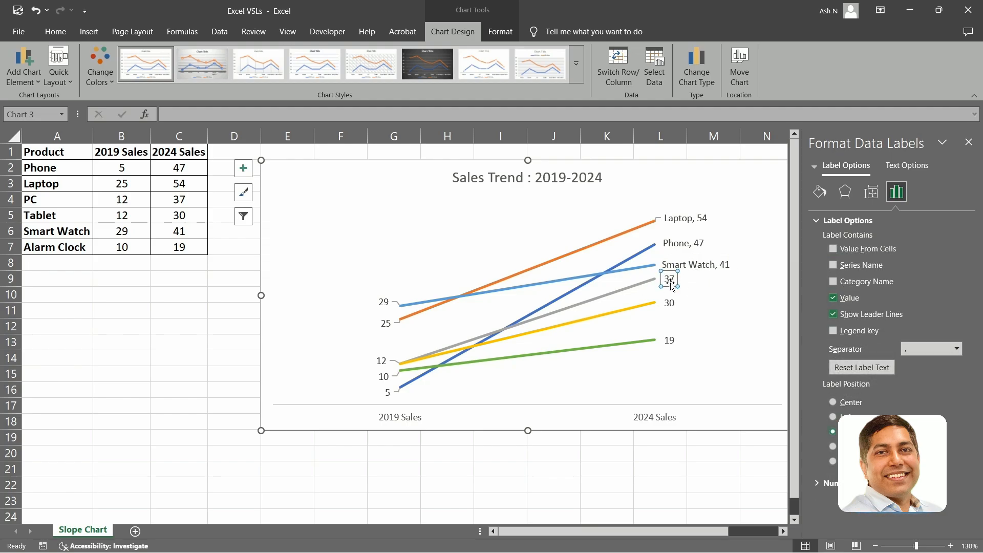
{"action": "left_click", "coordinate": [670, 281]}
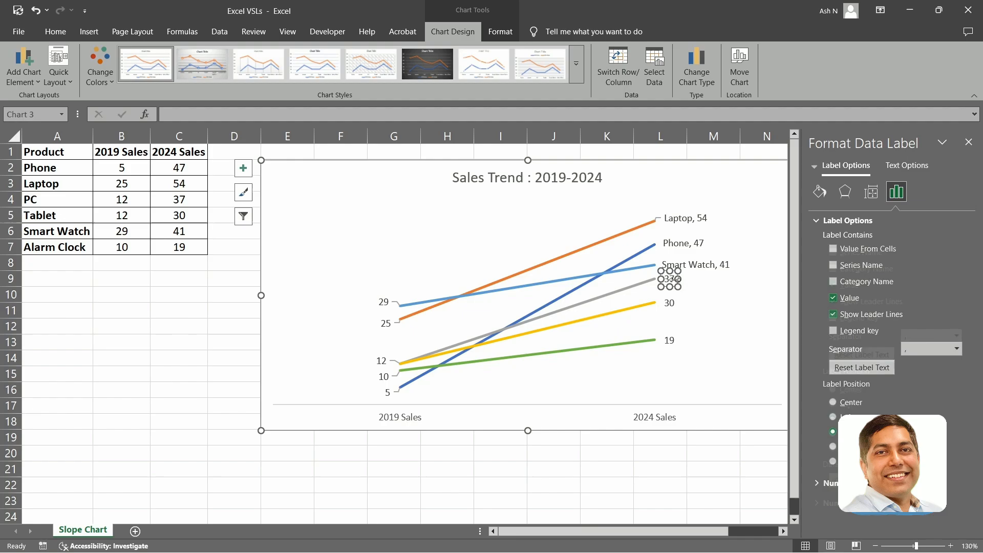
{"action": "left_click", "coordinate": [833, 253]}
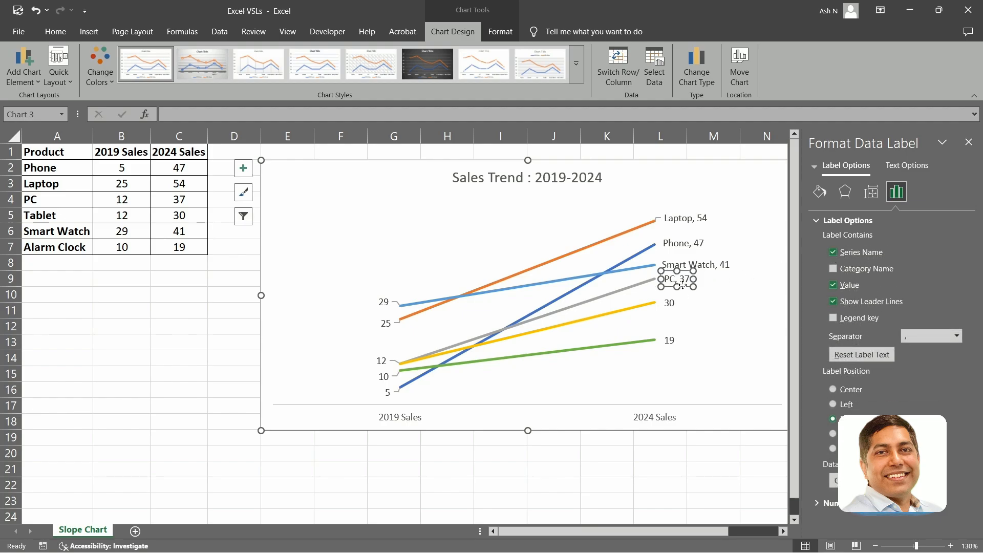
- Nudge the PC's 2024 data label slightly downward and add the series name to the Tablet's 2024 data label
{"action": "left_click_drag", "start_coordinate": [682, 284], "coordinate": [682, 288]}
{"action": "left_click", "coordinate": [669, 305]}
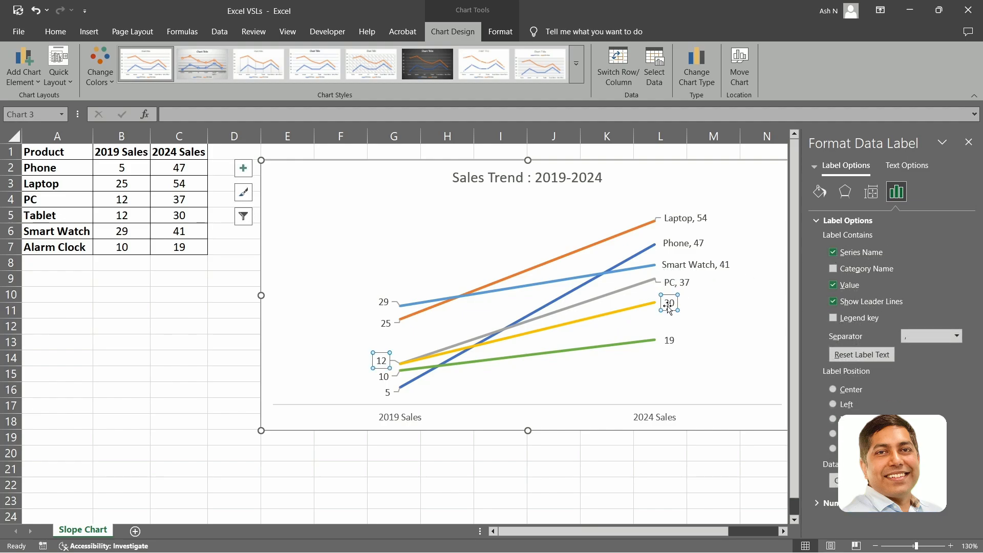
{"action": "left_click", "coordinate": [672, 310]}
{"action": "left_click", "coordinate": [833, 253]}
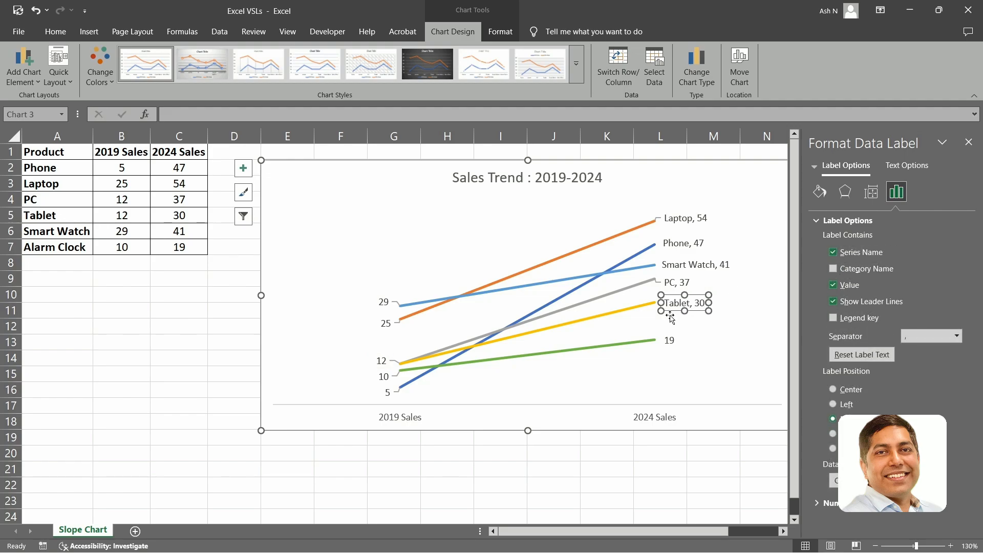
- Add the series name to the Alarm Clock's 2024 data label and nudge the label slightly upward
{"action": "left_click", "coordinate": [669, 340]}
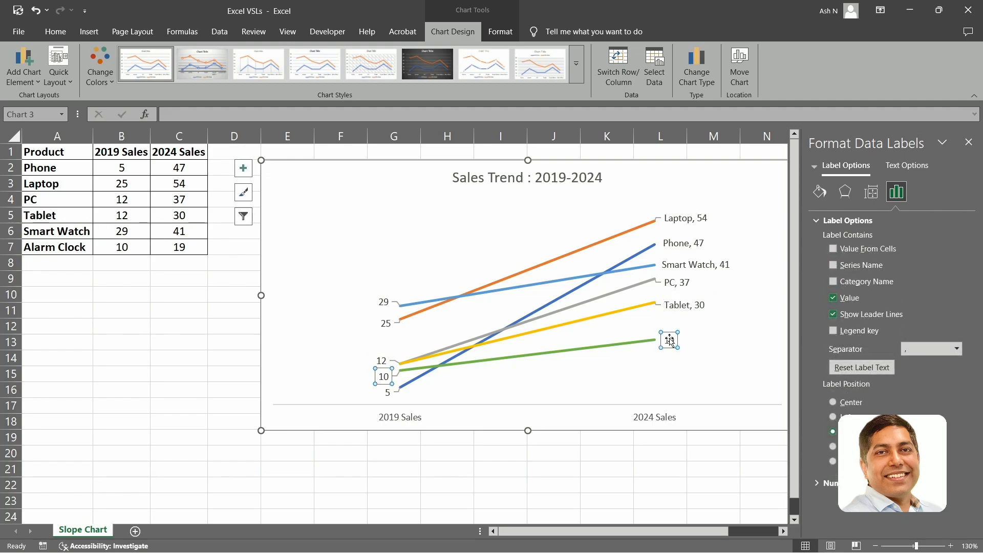
{"action": "left_click", "coordinate": [669, 340]}
{"action": "left_click", "coordinate": [833, 252]}
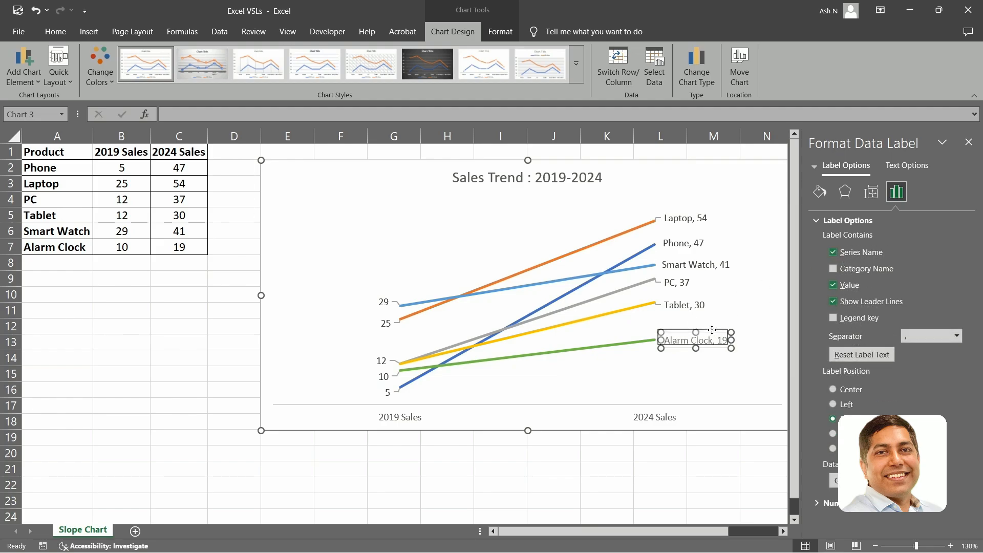
{"action": "left_click_drag", "start_coordinate": [714, 327], "coordinate": [714, 319]}
- Close the data label formatting options and deselect the chart by selecting cell A12
{"action": "left_click", "coordinate": [968, 141]}
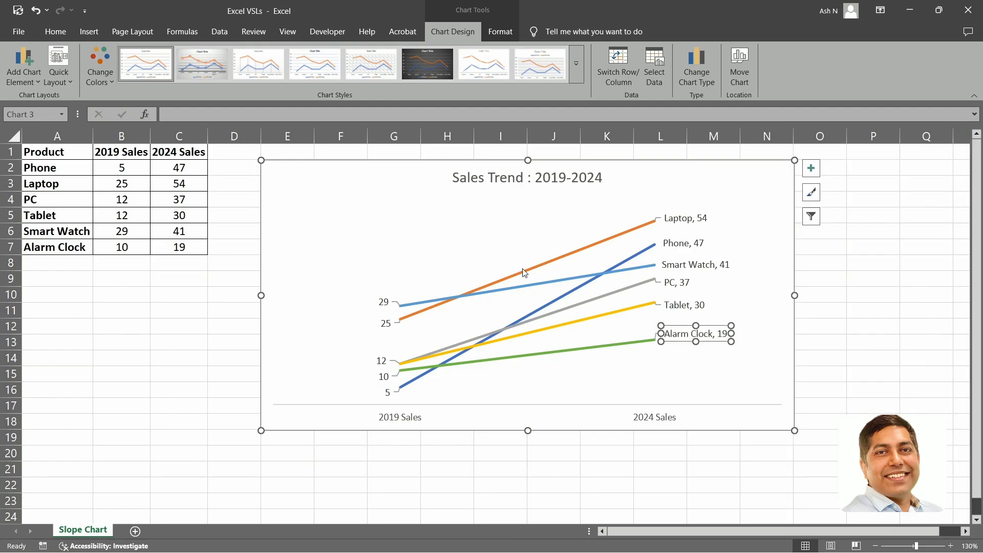
{"action": "left_click", "coordinate": [89, 323]}
{"action": "scroll", "coordinate": [154, 328], "scroll_direction": "down", "scroll_amount": 1}
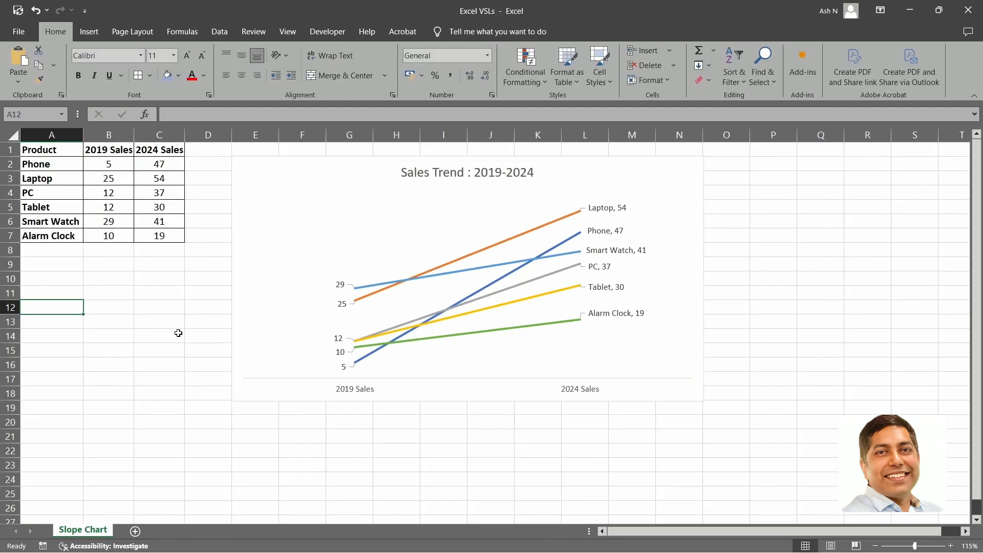